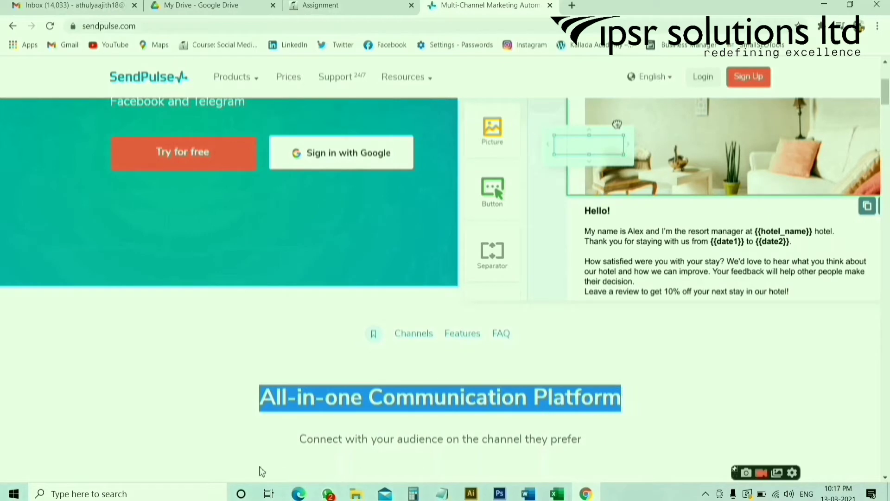
pyautogui.moveTo(269, 451); pyautogui.dragTo(576, 452)
pyautogui.scroll(-6, 576, 453)
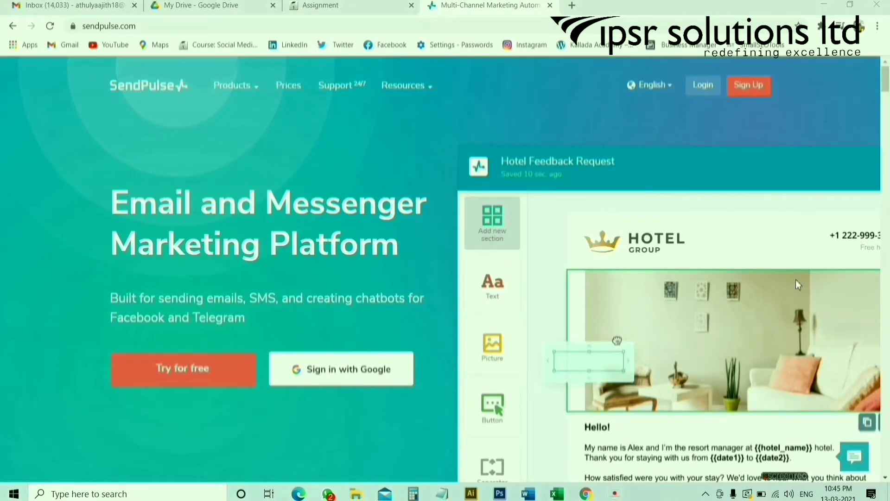
pyautogui.click(740, 90)
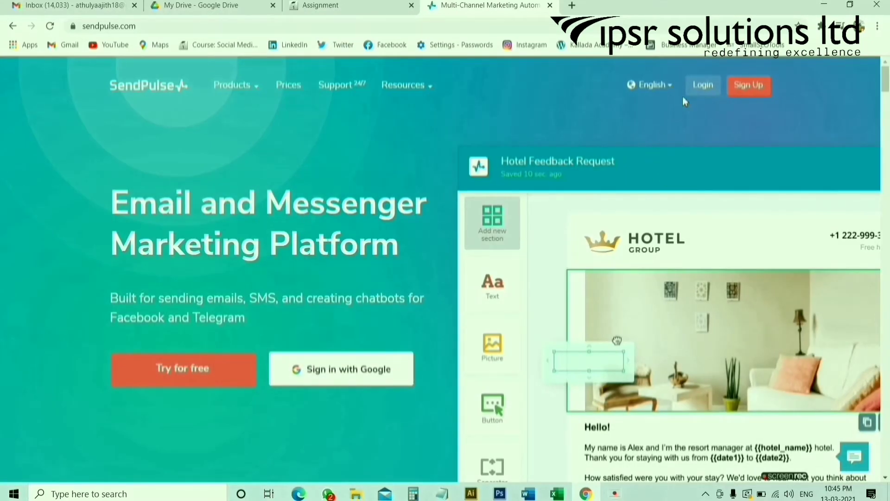
# Log in to the SendPulse account with the saved e-mail address and the account password
pyautogui.click(694, 88)
pyautogui.click(688, 137)
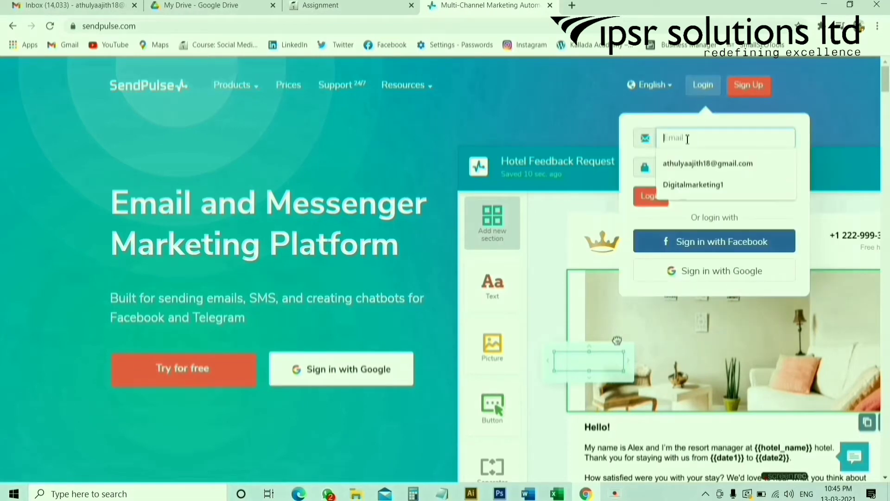
pyautogui.click(686, 163)
pyautogui.click(683, 170)
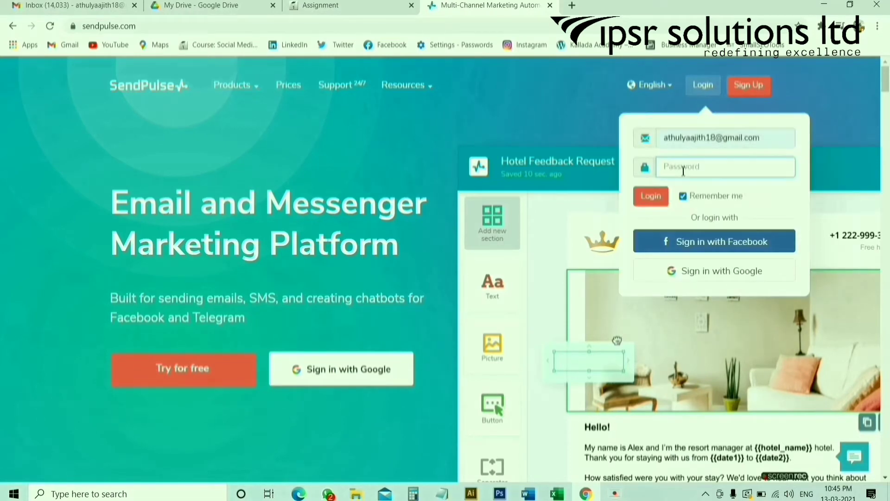
pyautogui.write('**********')
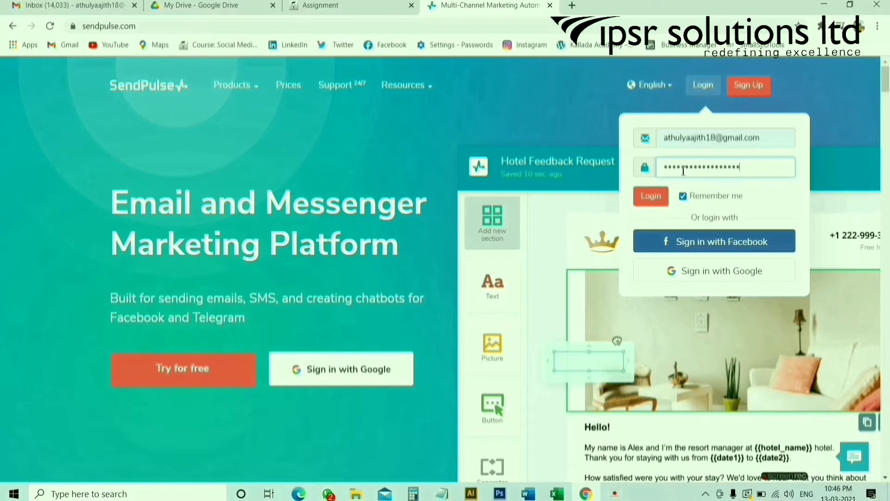
pyautogui.click(658, 199)
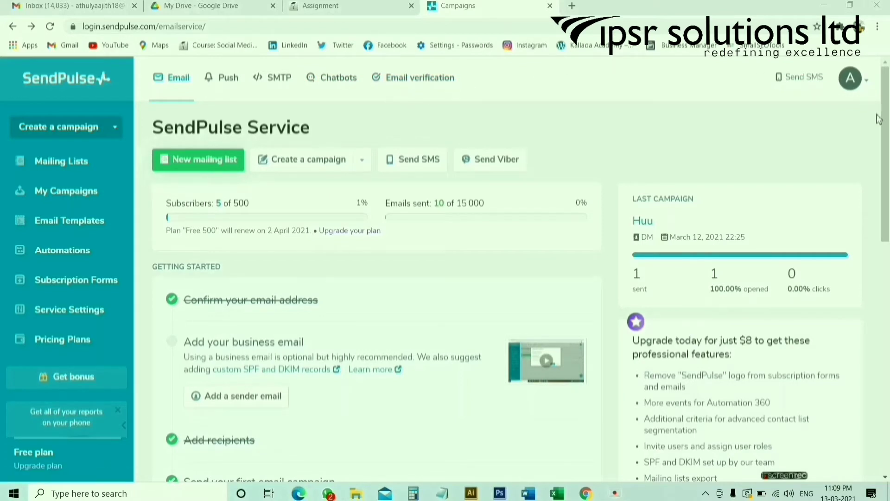
# Start creating a new email campaign from the SendPulse service dashboard
pyautogui.click(854, 80)
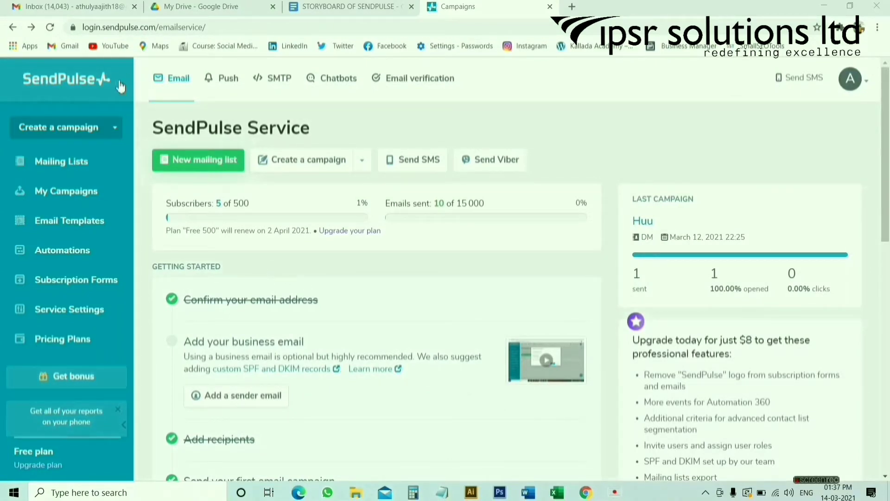
pyautogui.click(114, 128)
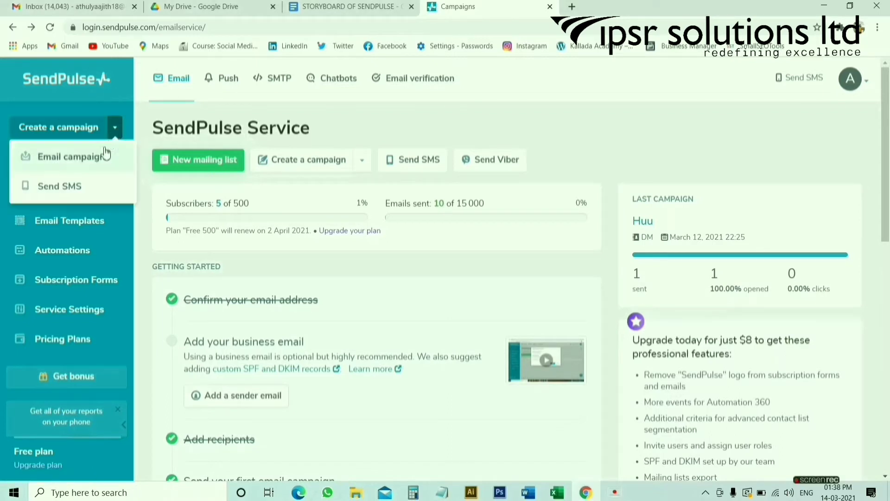
pyautogui.click(91, 166)
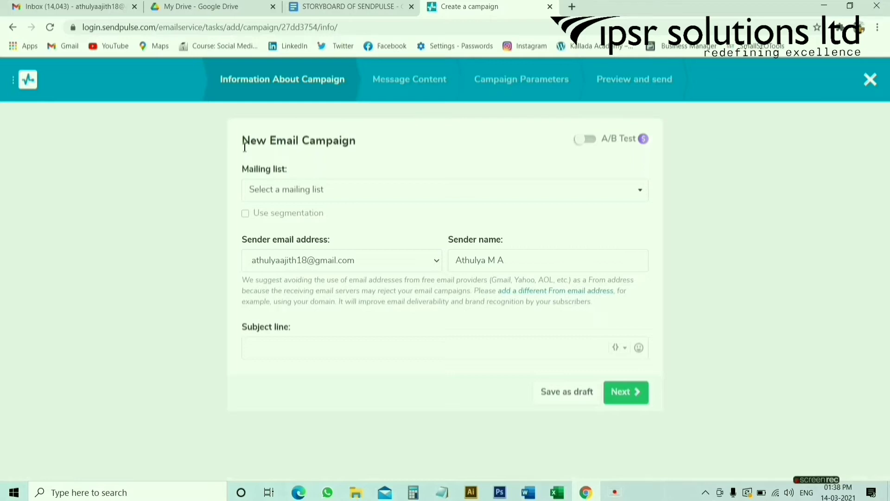
# Select "Digital Marketing Course With Internship" as the mailing list for the new campaign
pyautogui.moveTo(241, 141); pyautogui.dragTo(349, 141)
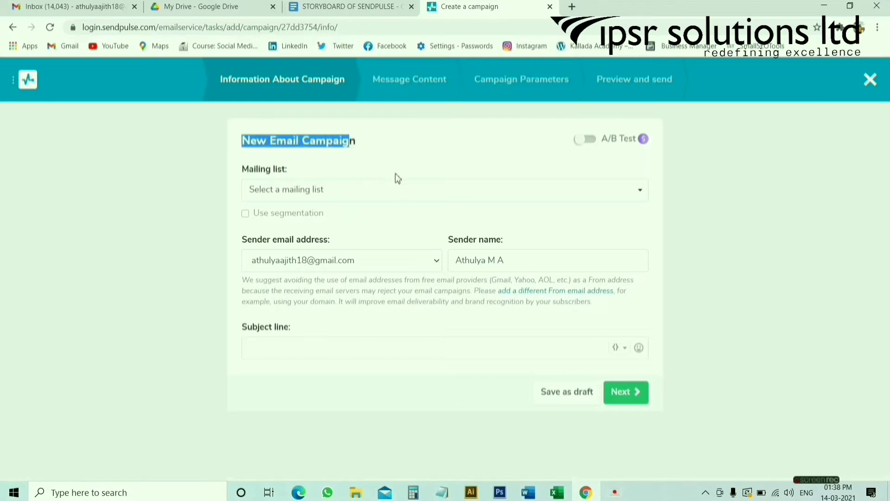
pyautogui.click(328, 195)
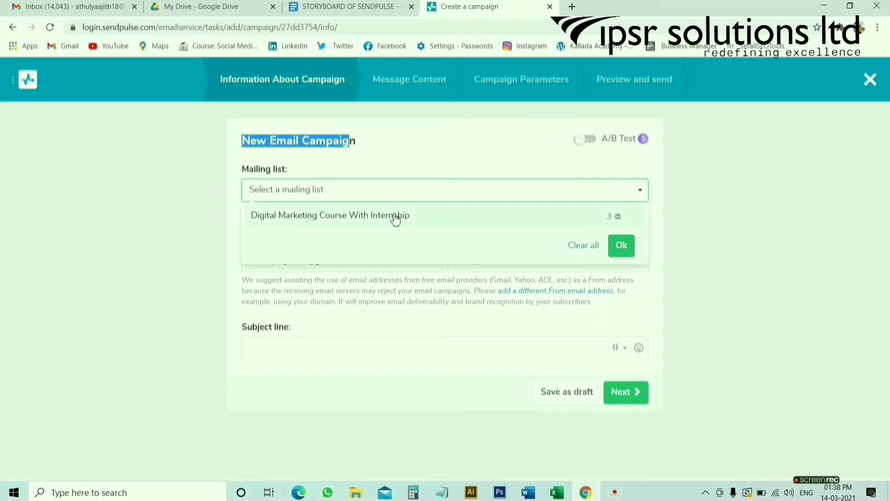
pyautogui.click(429, 219)
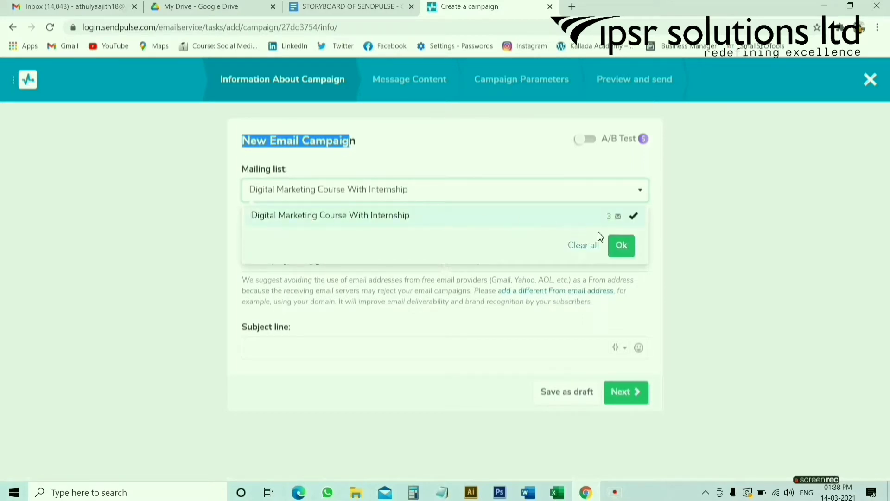
pyautogui.click(622, 246)
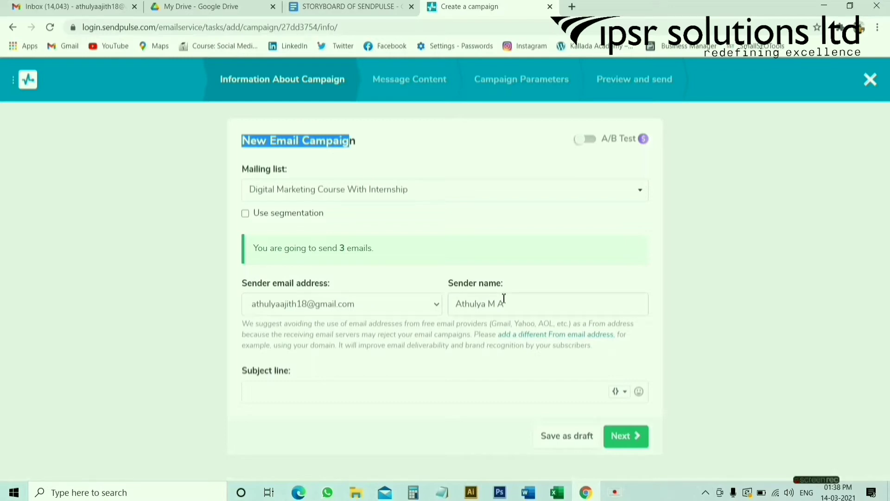
# Set the subject line to "Digital Marketing Course with Internship" and continue to the message content
pyautogui.click(278, 387)
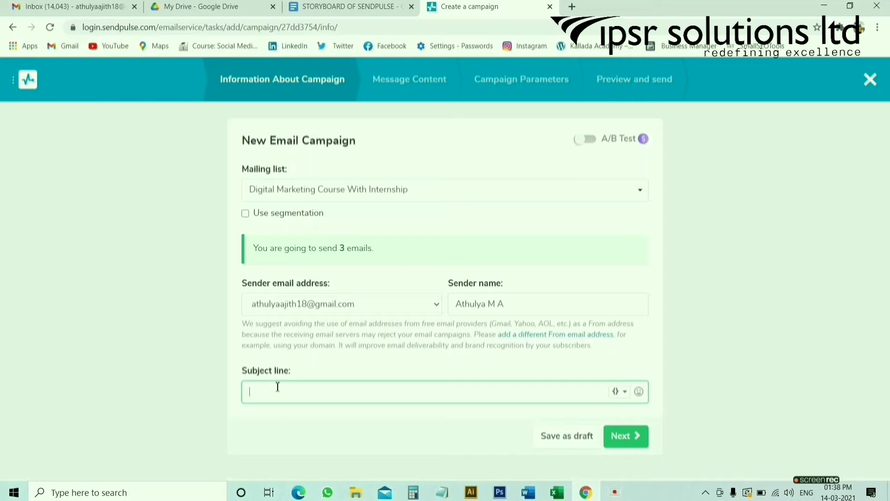
pyautogui.write('D')
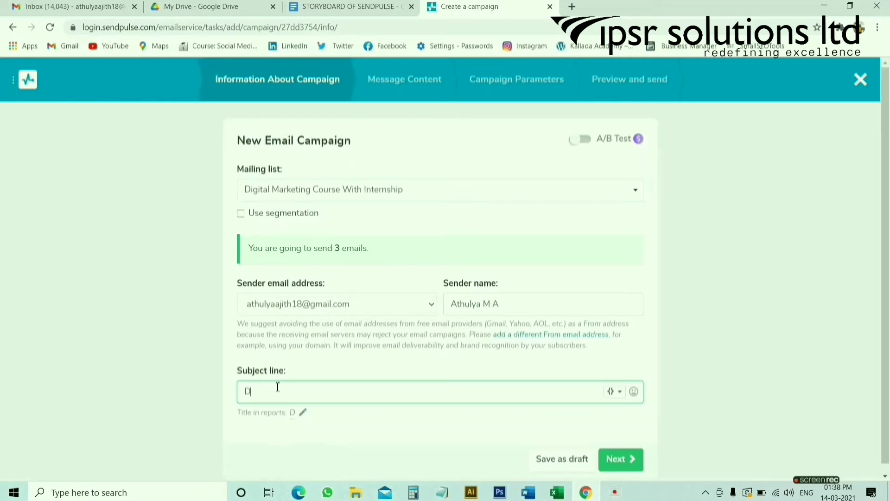
pyautogui.write('igital Ma')
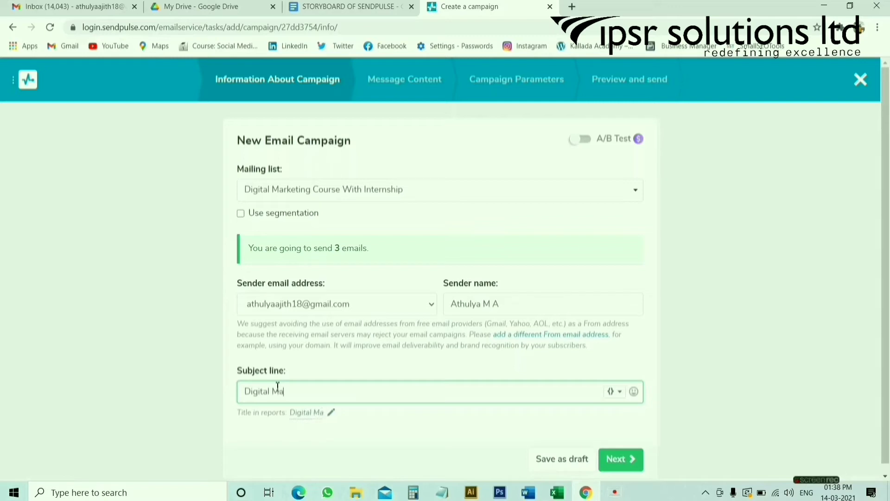
pyautogui.write('rketin')
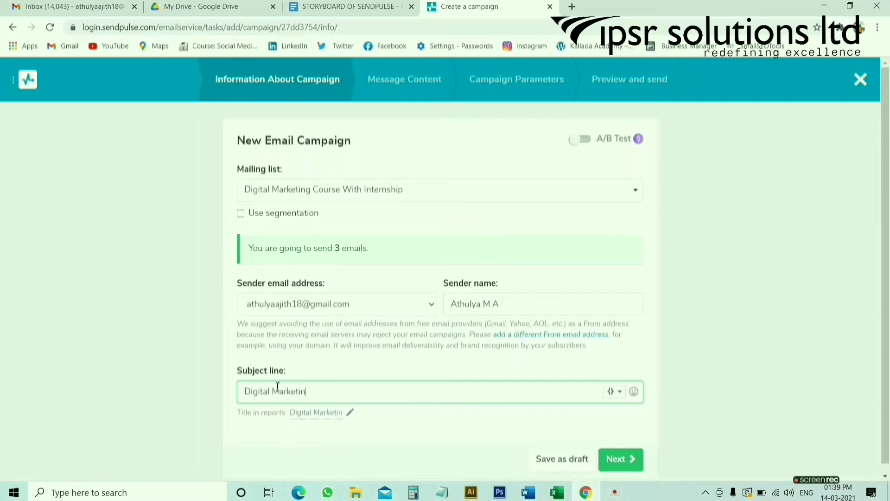
pyautogui.write('g Course with In')
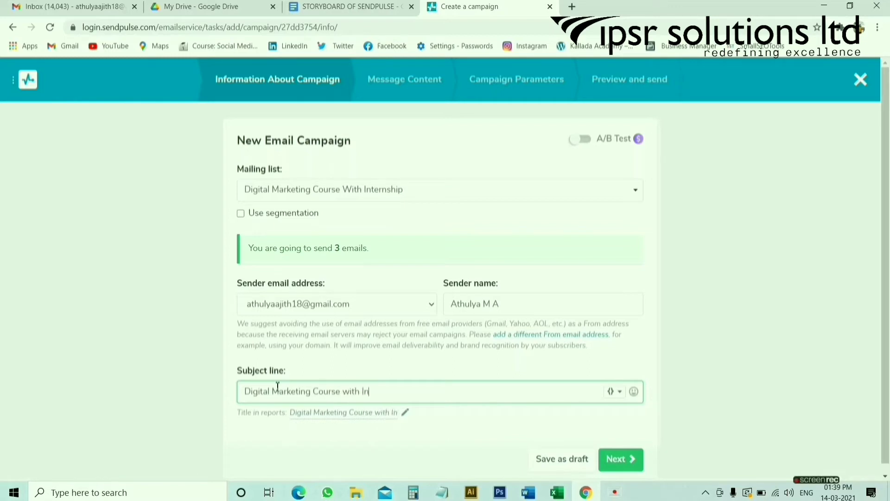
pyautogui.write('terns')
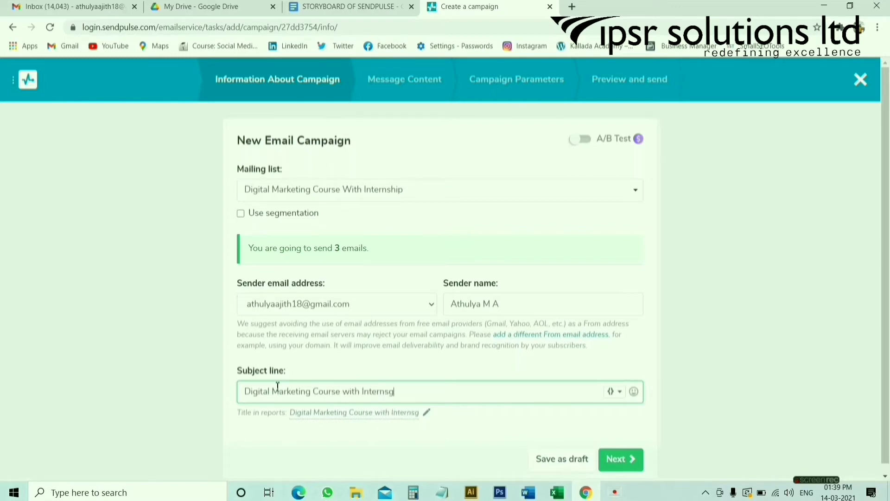
pyautogui.write('hip')
pyautogui.click(634, 392)
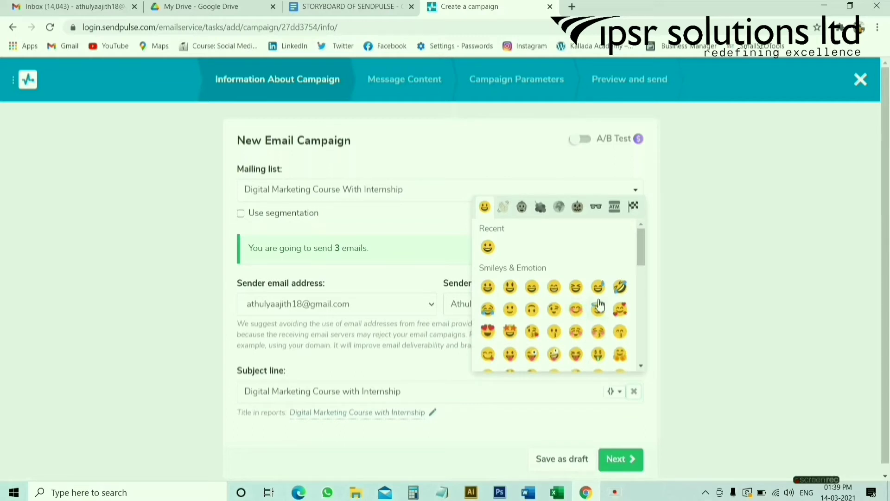
pyautogui.click(503, 443)
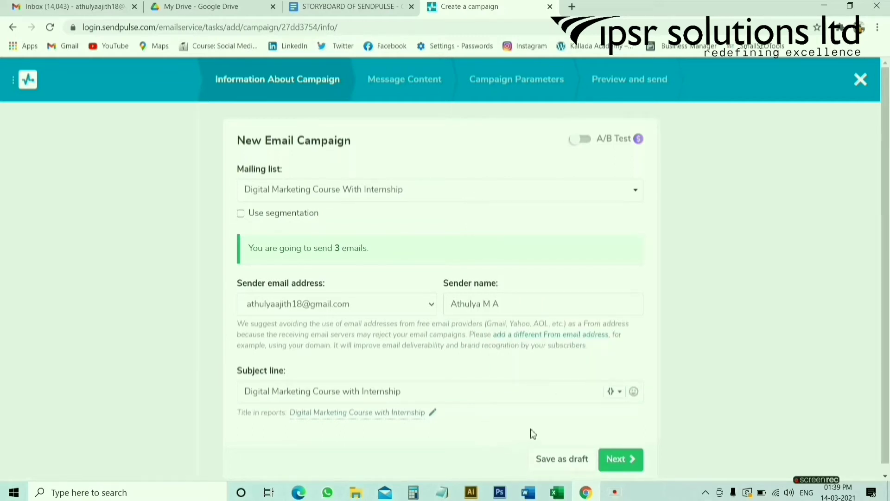
pyautogui.click(620, 460)
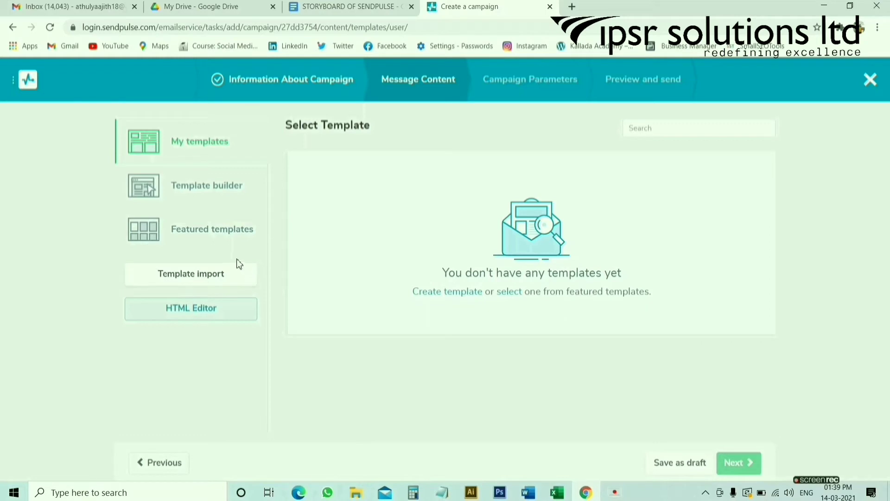
# Browse the featured templates and open the Holiday Campaign template for editing
pyautogui.click(225, 243)
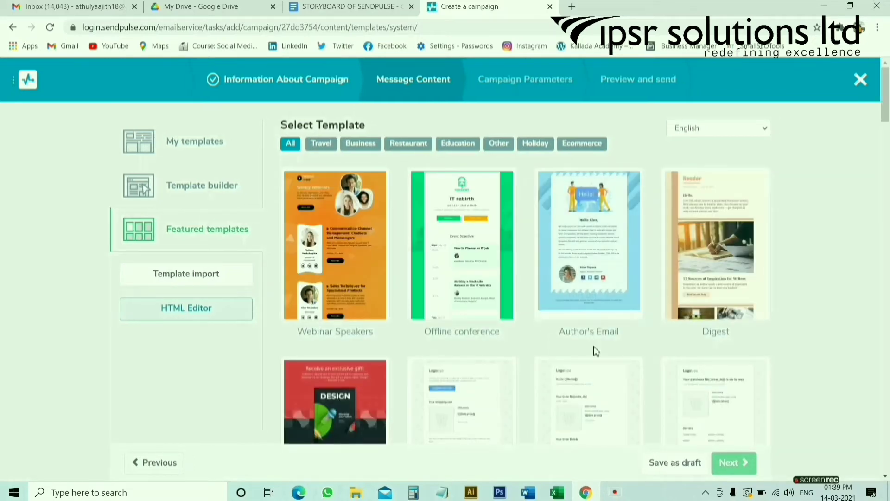
pyautogui.scroll(-8, 593, 352)
pyautogui.scroll(-15, 597, 355)
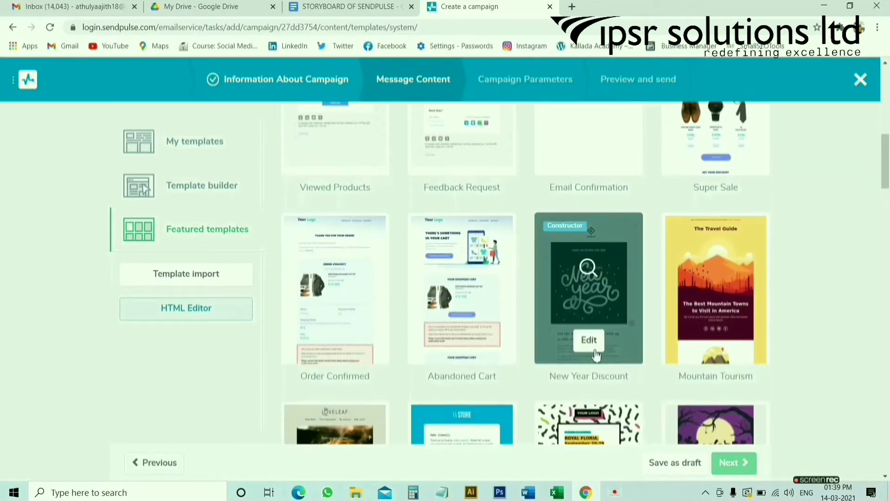
pyautogui.scroll(-12, 596, 357)
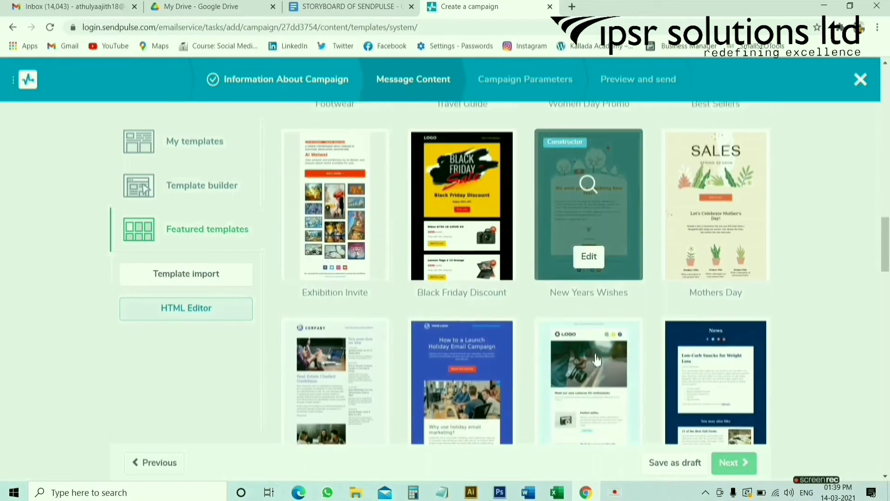
pyautogui.scroll(2, 596, 361)
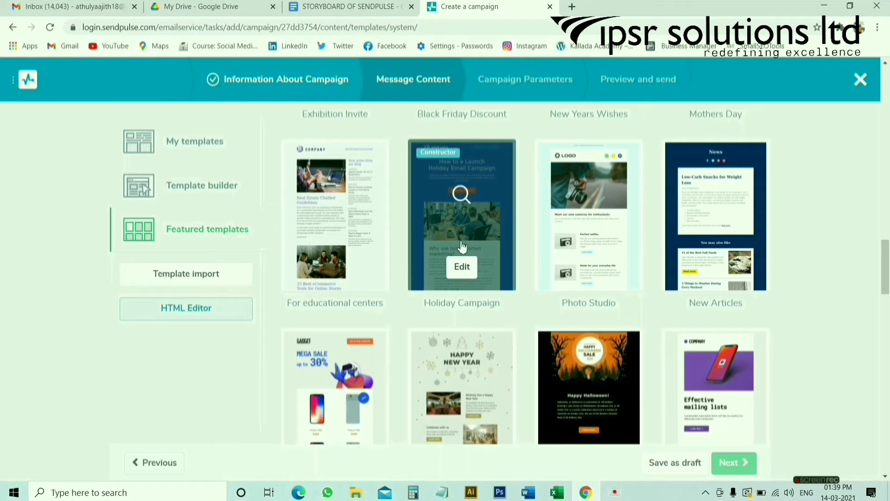
pyautogui.click(469, 270)
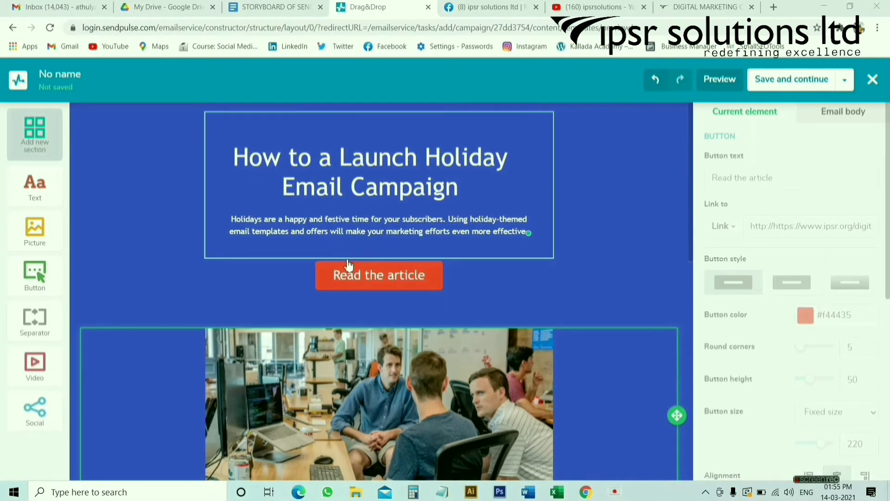
# Examine the template's content from header to social links, the available content blocks and the "Read the article" button's settings
pyautogui.scroll(-10, 322, 408)
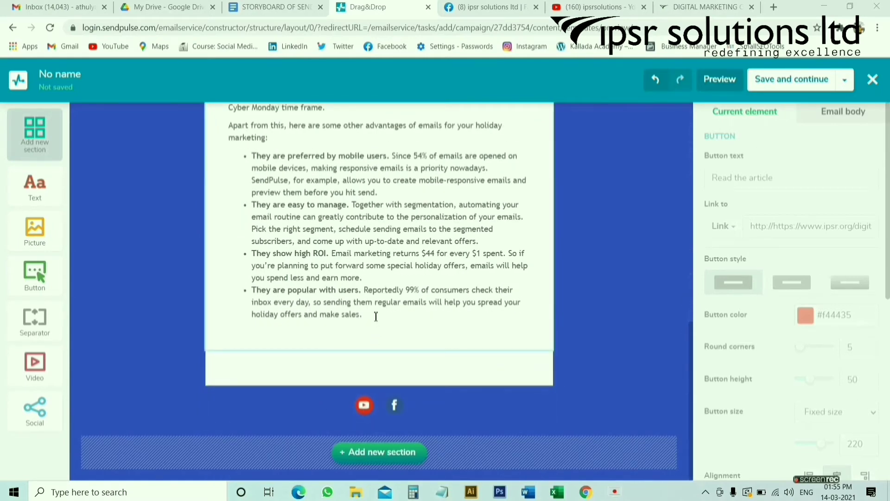
pyautogui.scroll(6, 376, 317)
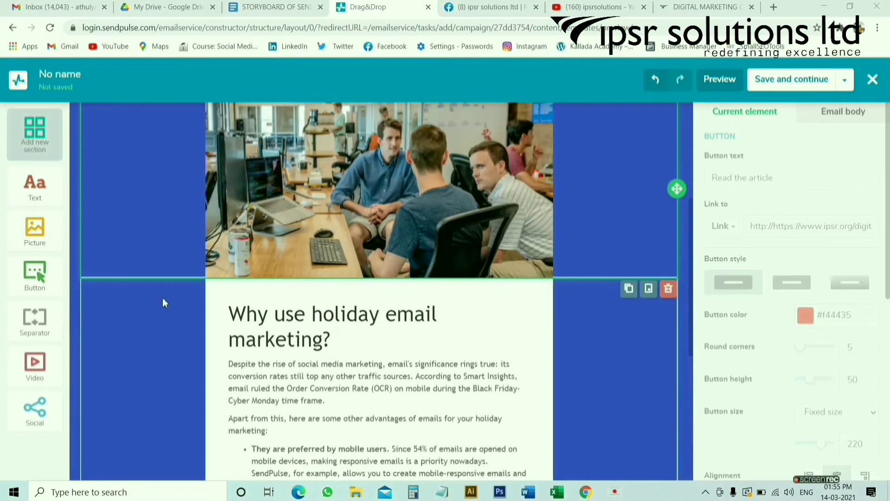
pyautogui.scroll(2, 163, 301)
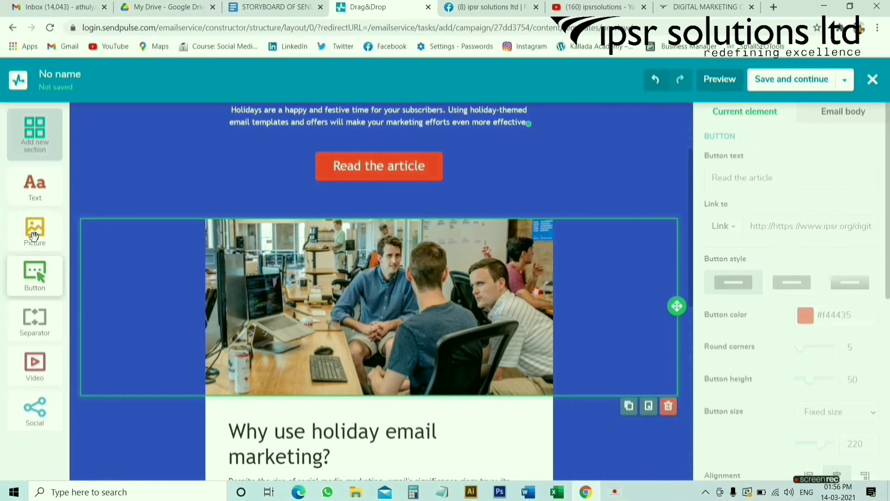
pyautogui.moveTo(34, 236)
pyautogui.mouseDown()
pyautogui.moveTo(103, 228)
pyautogui.moveTo(76, 238)
pyautogui.moveTo(20, 222)
pyautogui.moveTo(33, 227)
pyautogui.mouseUp()
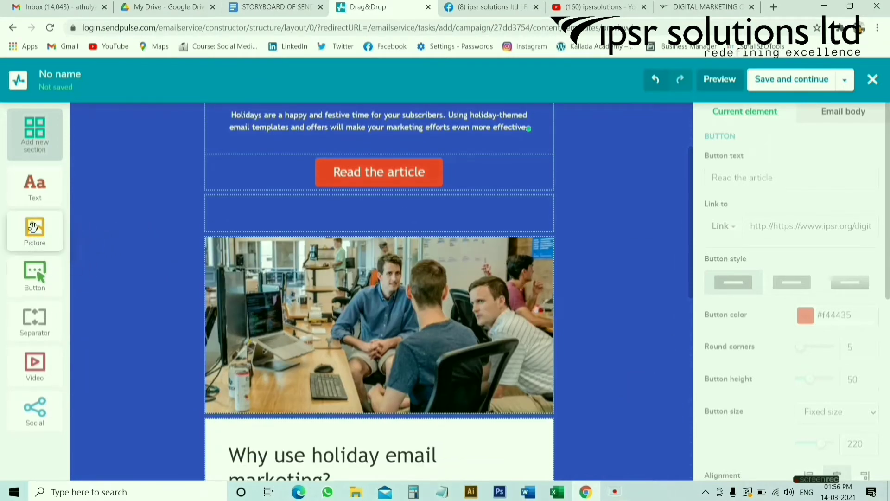
pyautogui.scroll(2, 344, 290)
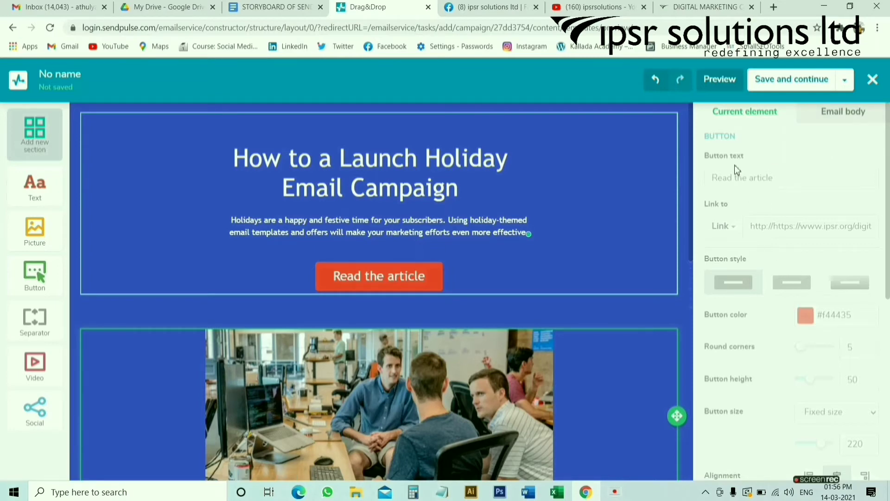
pyautogui.scroll(-3, 737, 236)
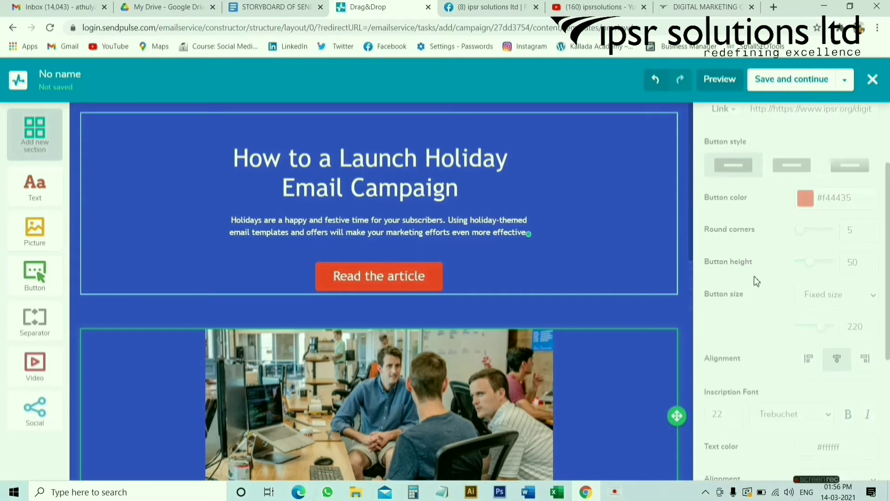
pyautogui.scroll(-3, 760, 306)
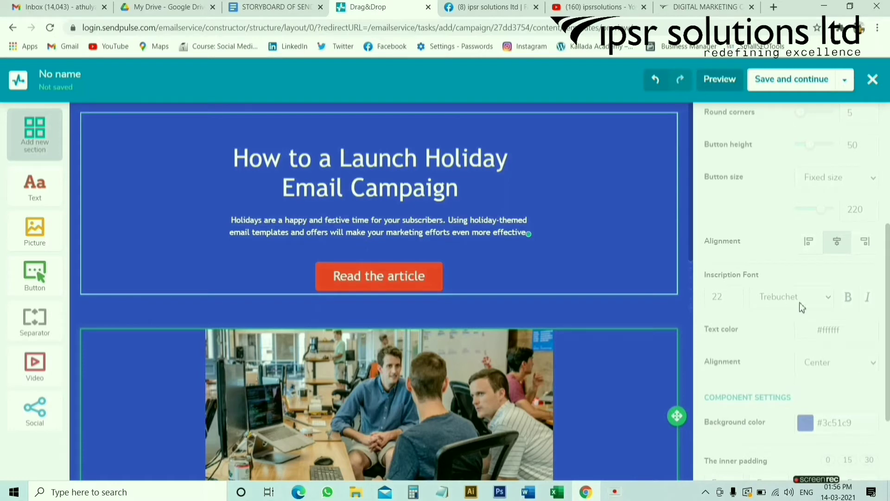
pyautogui.scroll(-1, 746, 352)
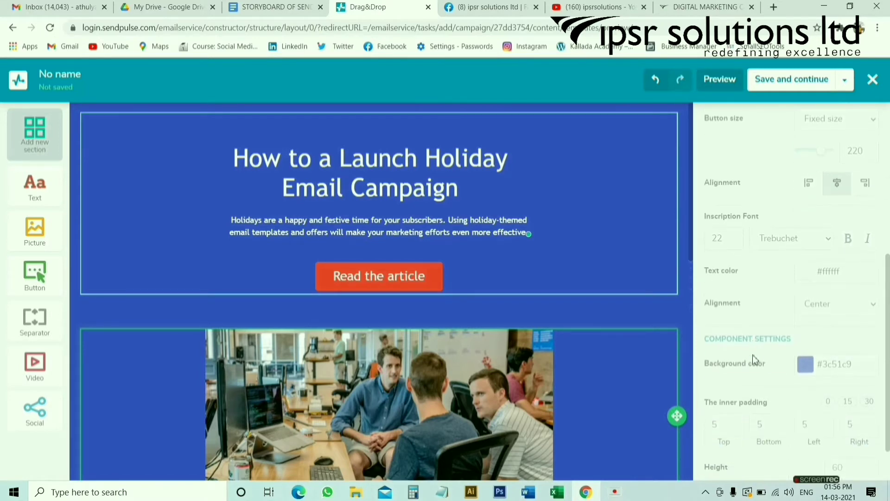
# Add an empty single-column section above the email's main heading and place a picture block in it
pyautogui.scroll(5, 764, 334)
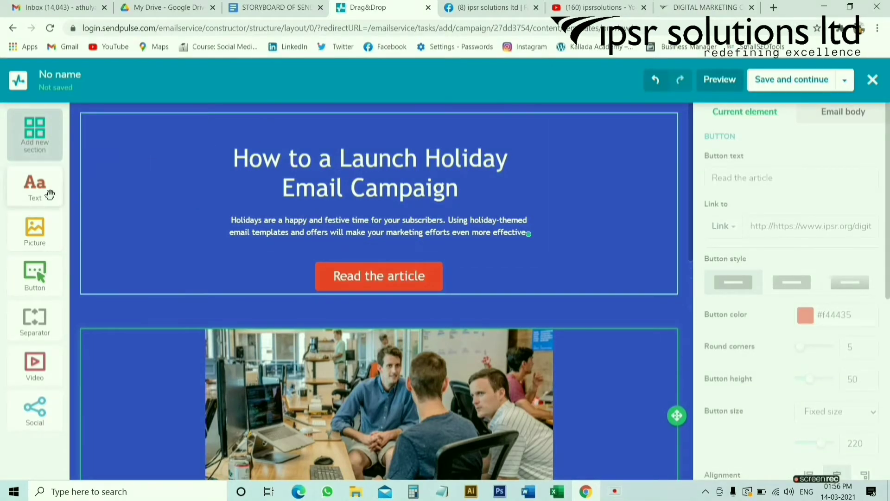
pyautogui.click(48, 125)
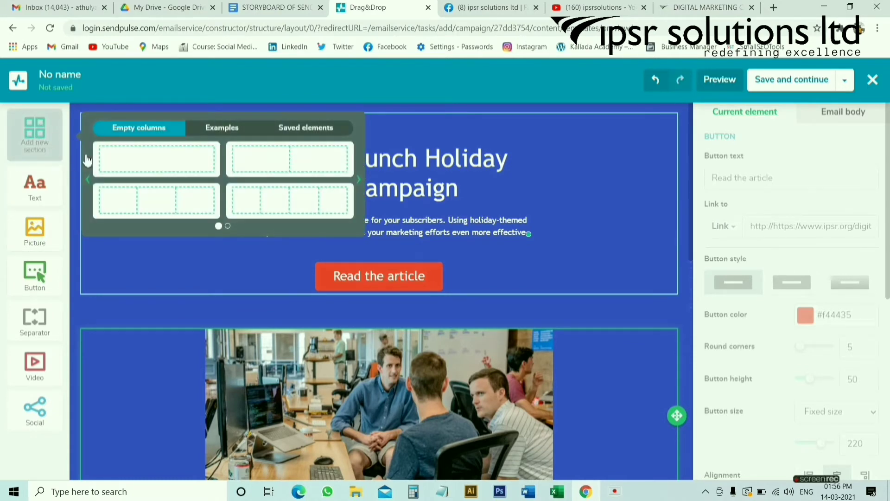
pyautogui.moveTo(122, 157); pyautogui.dragTo(285, 107)
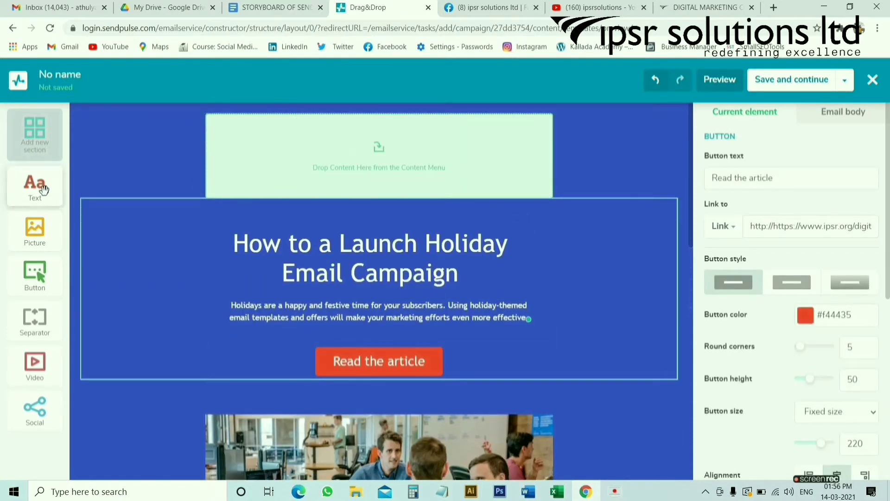
pyautogui.moveTo(39, 231); pyautogui.dragTo(344, 132)
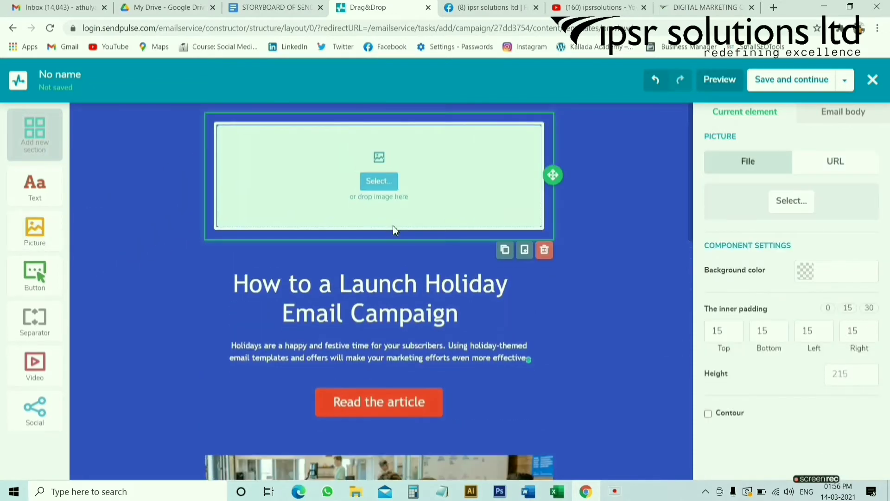
# Fill the new picture block with the uploaded ipsr solutions ltd logo and close the image library
pyautogui.click(380, 182)
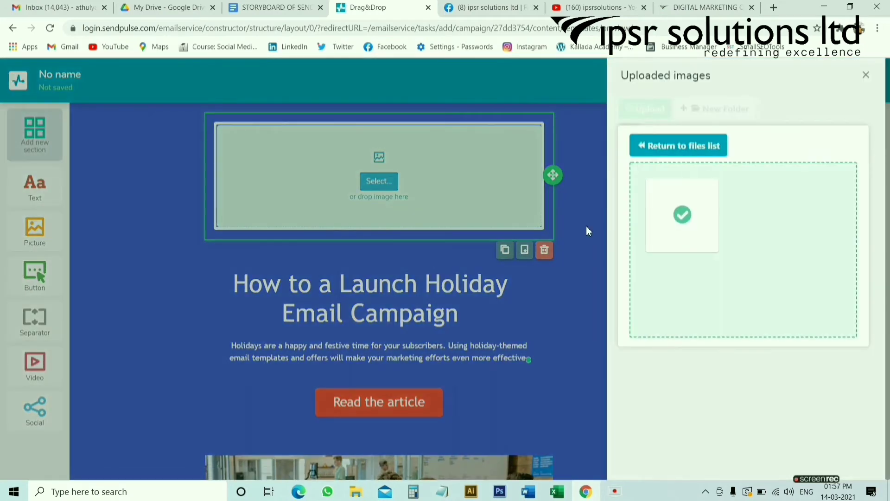
pyautogui.click(683, 240)
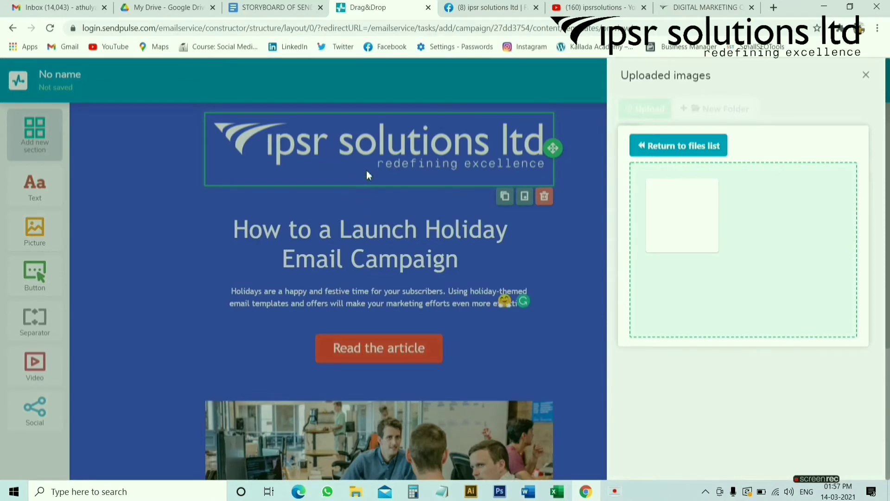
pyautogui.click(317, 238)
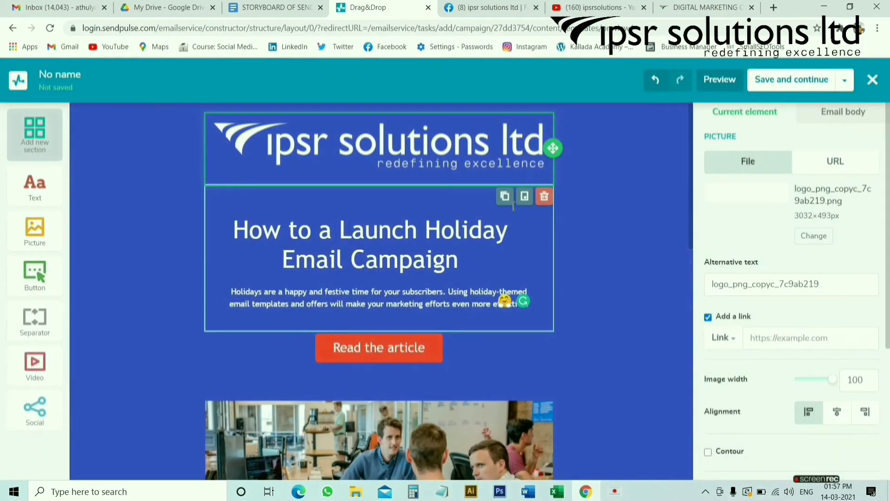
# Replace the heading "How to a Launch Holiday Email Campaign" with "ADVANCED CERTIFICATION IN DIGITAL MARKETING" copied from the course web page
pyautogui.click(686, 7)
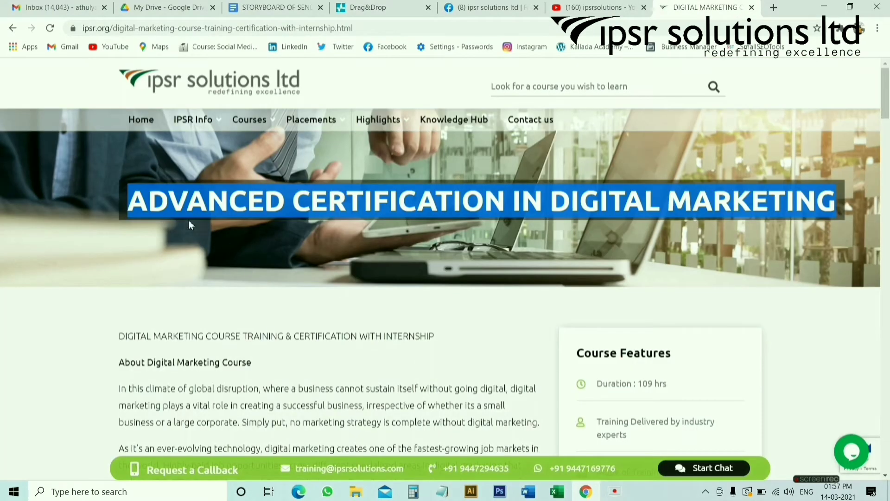
pyautogui.moveTo(134, 206); pyautogui.dragTo(838, 202)
pyautogui.hotkey('ctrl', 'c')
pyautogui.click(375, 5)
pyautogui.click(333, 231)
pyautogui.moveTo(461, 258); pyautogui.dragTo(267, 215)
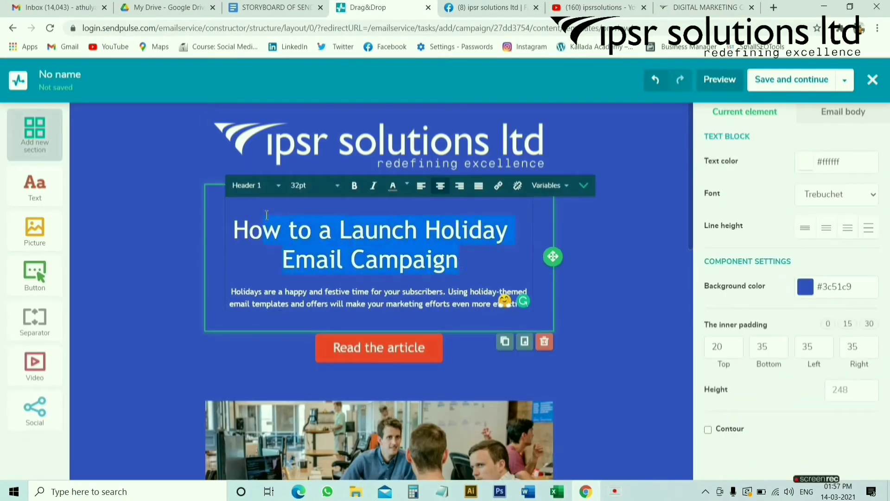
pyautogui.hotkey('ctrl', 'v')
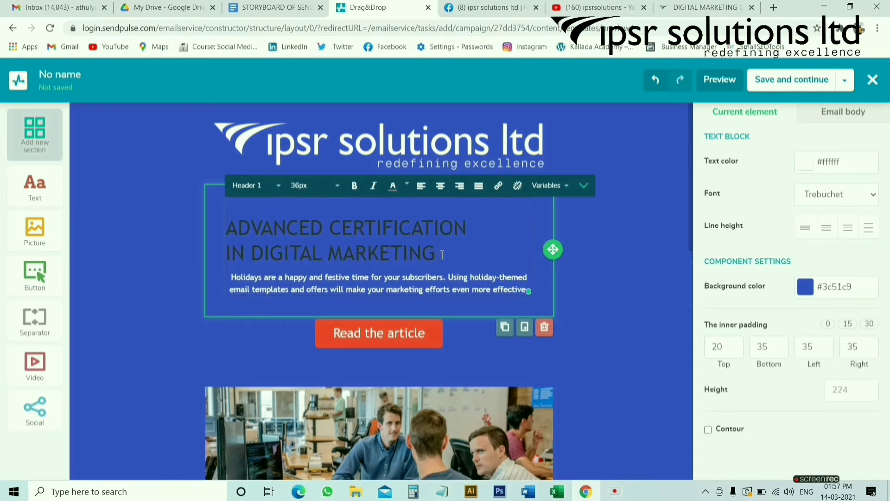
# Centre the "ADVANCED CERTIFICATION IN DIGITAL MARKETING" heading and change its text colour to white
pyautogui.moveTo(441, 254); pyautogui.dragTo(226, 223)
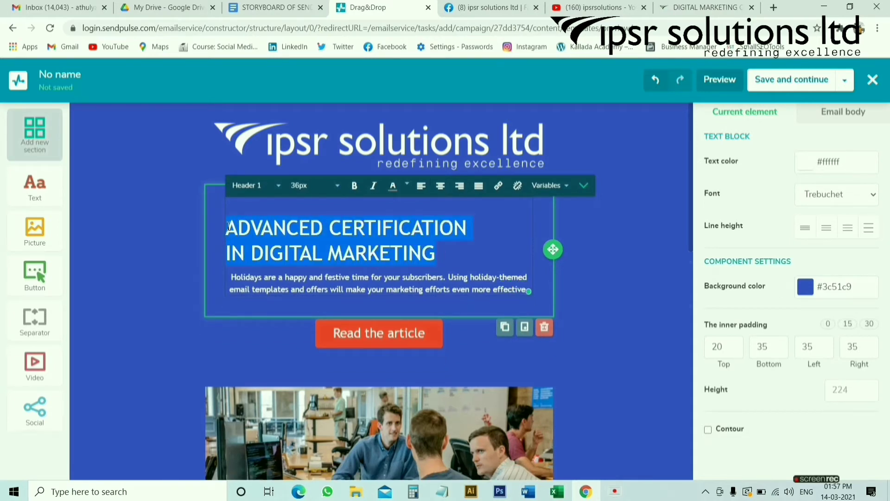
pyautogui.click(440, 187)
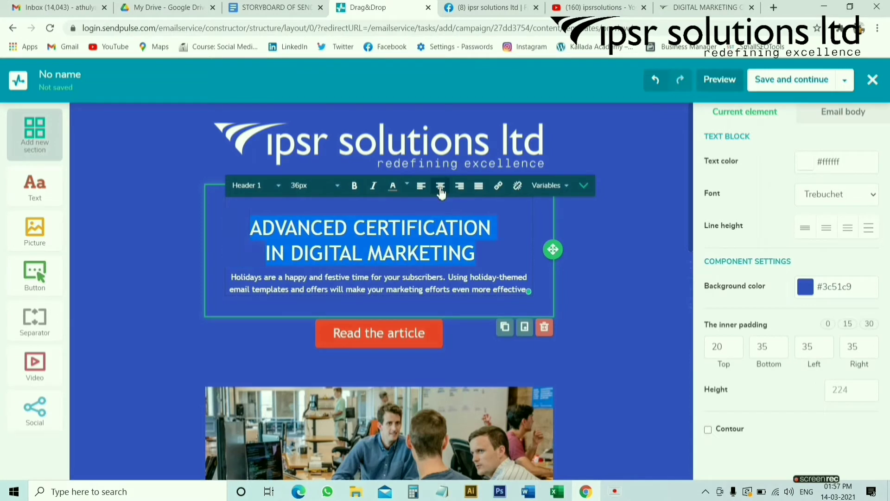
pyautogui.click(394, 186)
pyautogui.click(451, 253)
# Set the main heading's font size to 36px and make it bold
pyautogui.click(299, 186)
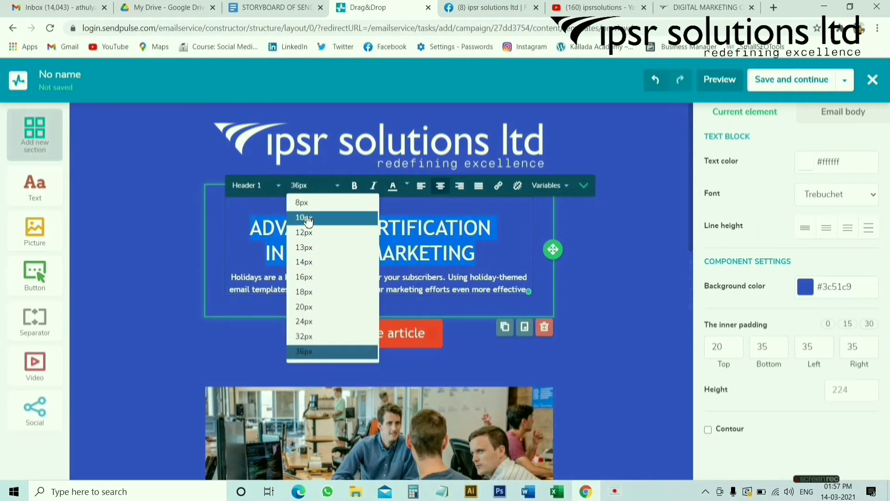
pyautogui.click(320, 342)
pyautogui.click(304, 187)
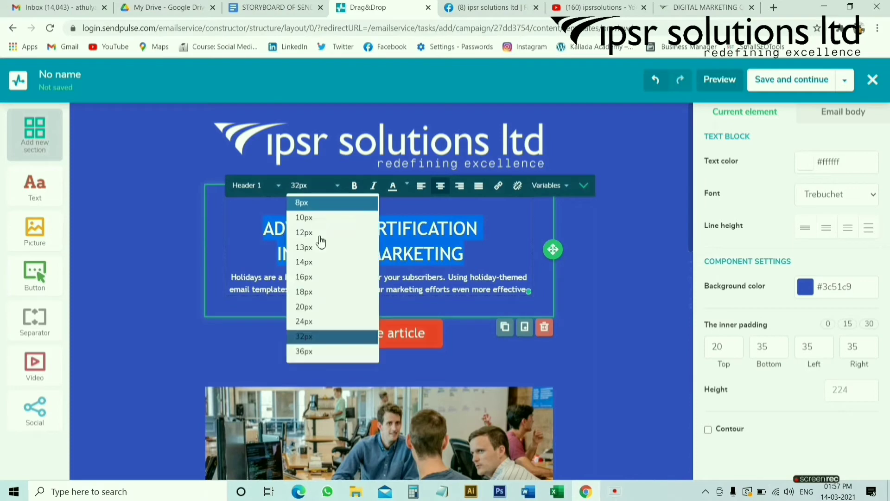
pyautogui.click(309, 351)
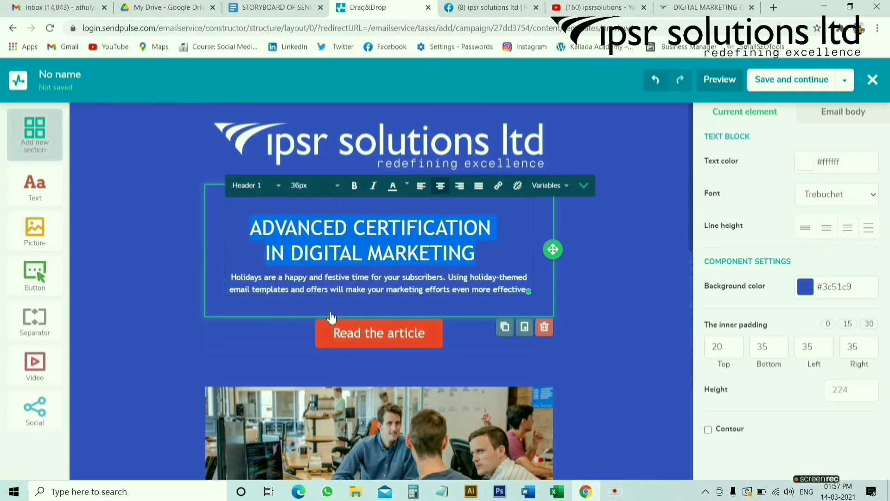
pyautogui.click(355, 186)
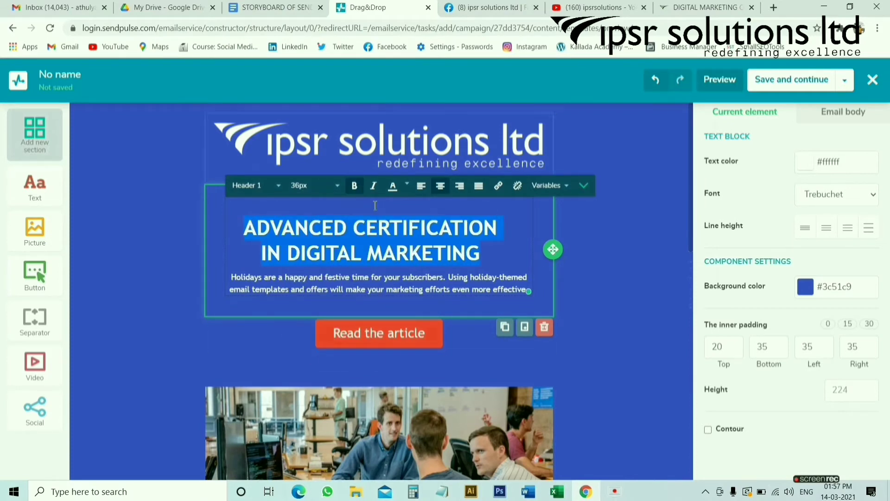
pyautogui.click(497, 255)
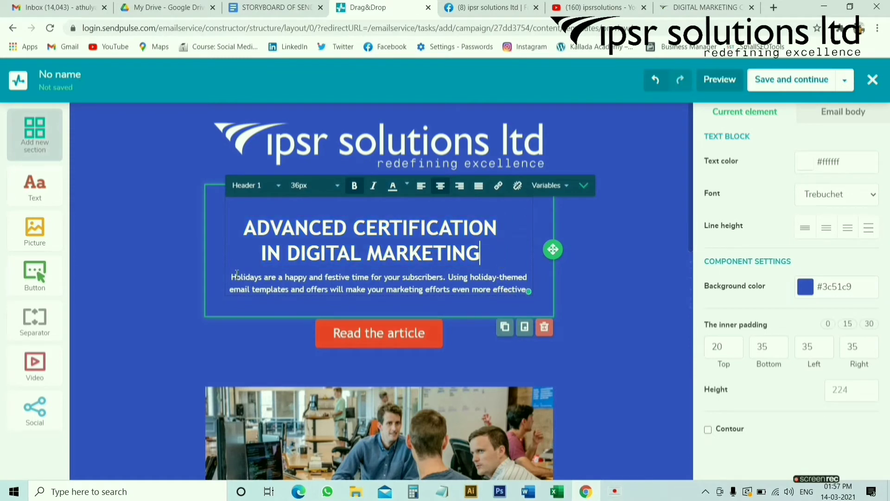
# Replace the paragraph under the main heading with "DIGITAL MARKETING COURSE TRAINING & CERTIFICATION WITH INTERNSHIP." from the course page
pyautogui.click(702, 7)
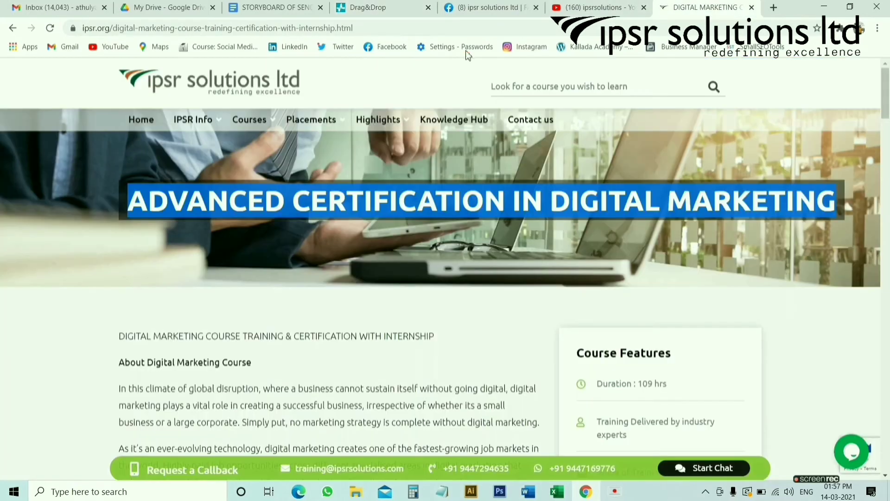
pyautogui.click(399, 7)
pyautogui.click(667, 4)
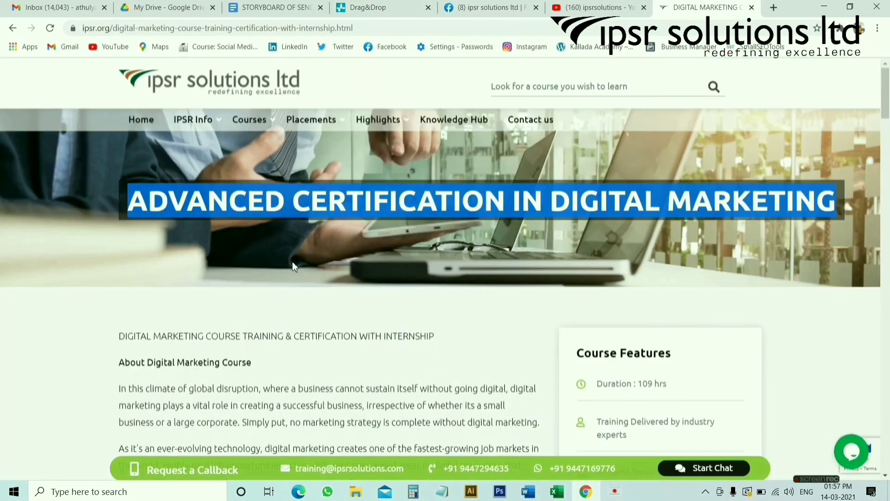
pyautogui.moveTo(120, 336); pyautogui.dragTo(448, 335)
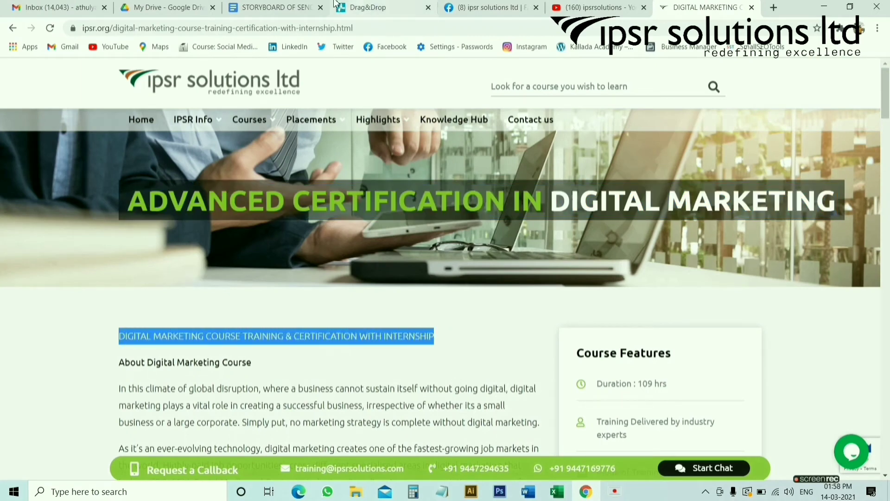
pyautogui.click(361, 7)
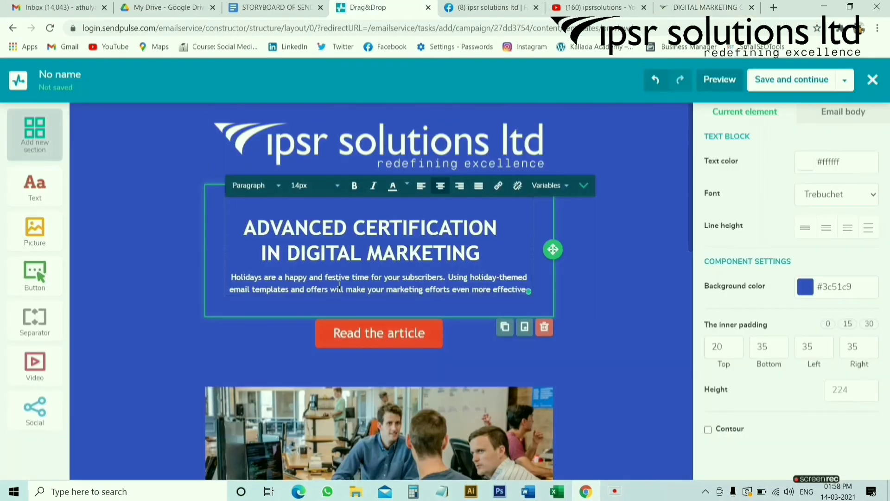
pyautogui.moveTo(232, 274); pyautogui.dragTo(371, 290)
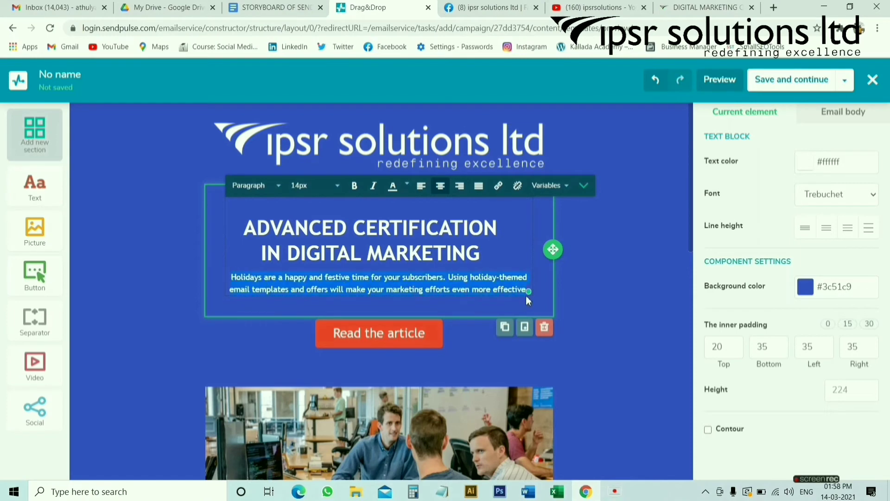
pyautogui.write('DIGITAL MARKETING COURSE TRAINING & CERTIFICATION WITH INTERNSHIP.')
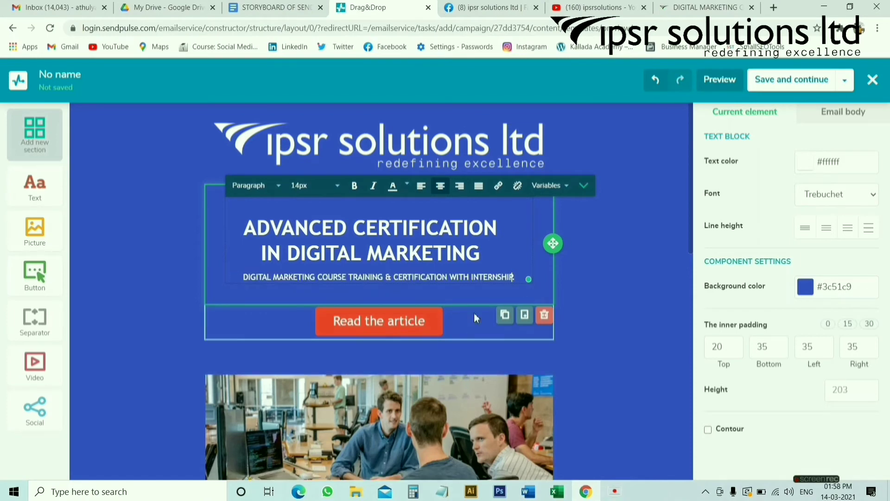
# Link the "Read the article" button to the course page address, ipsr.org/digital-marketing-course-training-certification-with-internship.html
pyautogui.click(402, 329)
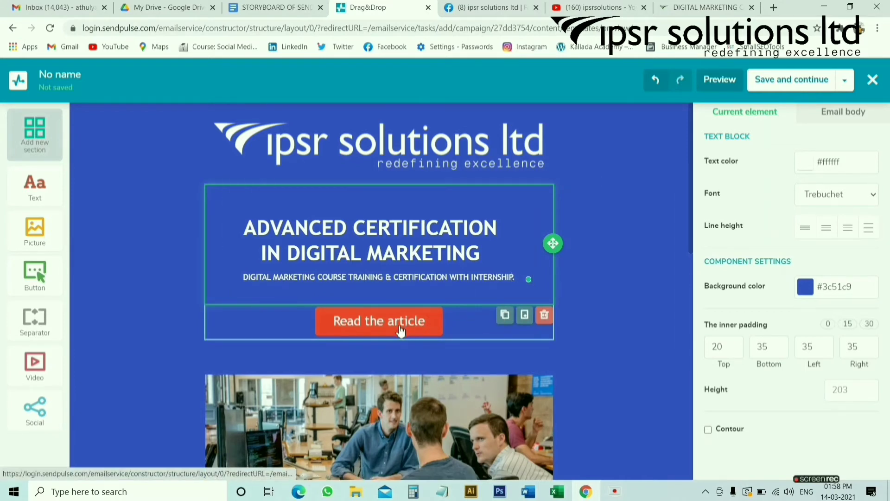
pyautogui.click(703, 8)
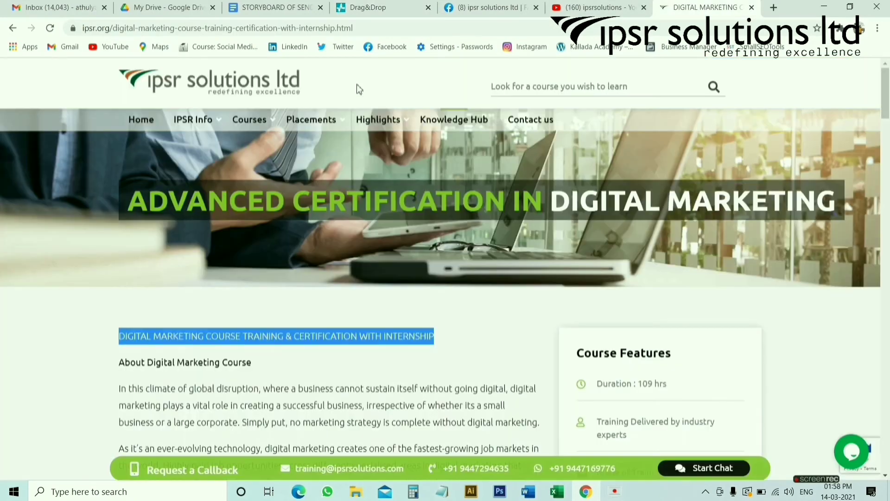
pyautogui.click(369, 34)
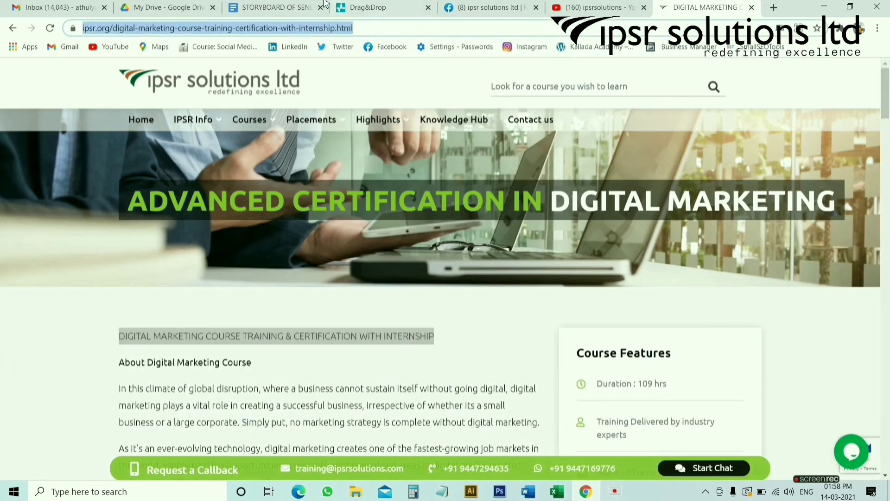
pyautogui.click(371, 7)
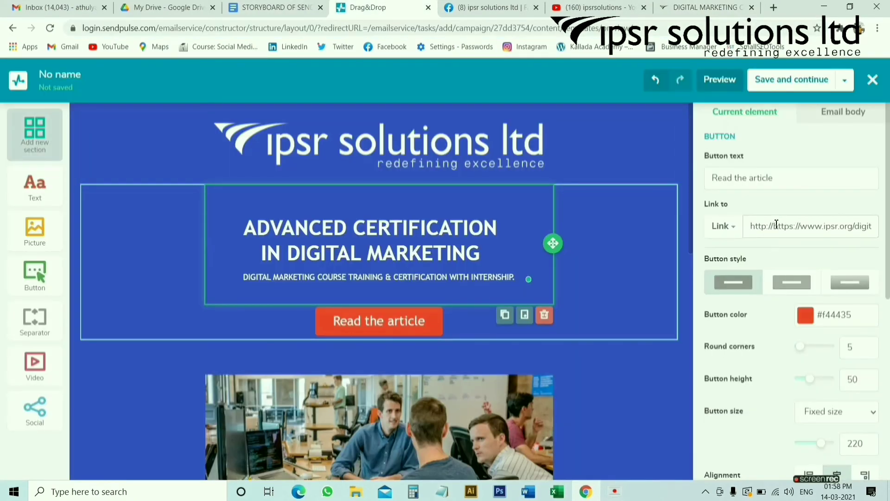
pyautogui.click(753, 227)
pyautogui.hotkey('ctrl', 'a')
pyautogui.hotkey('ctrl', 'v')
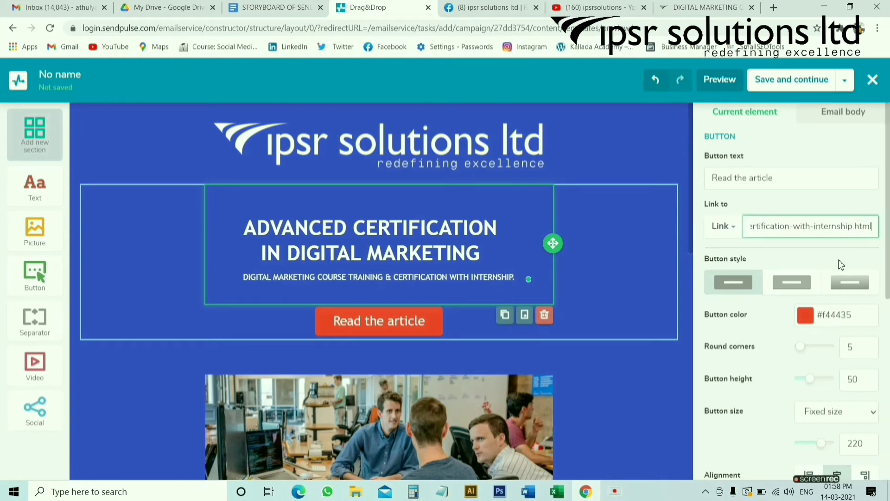
# Replace the heading "Why use holiday email marketing?" below the office photo with "About Digital Marketing Course" from the course page
pyautogui.scroll(-4, 507, 371)
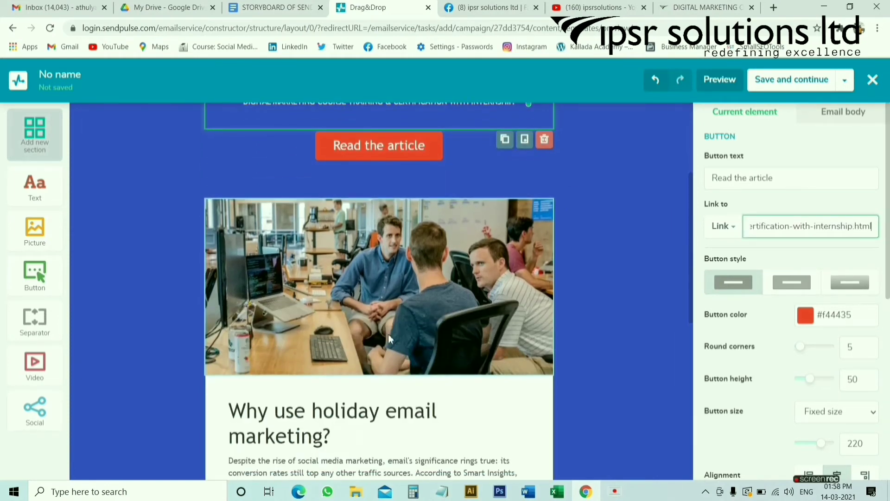
pyautogui.click(441, 301)
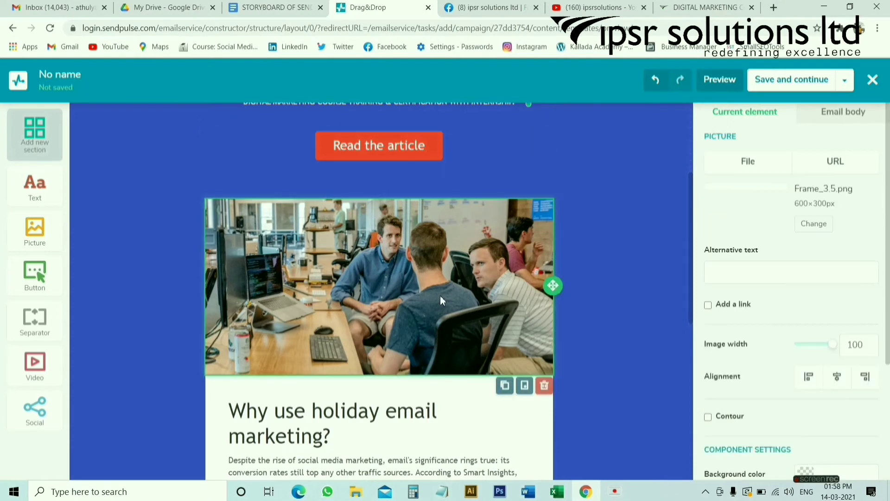
pyautogui.scroll(-1, 440, 296)
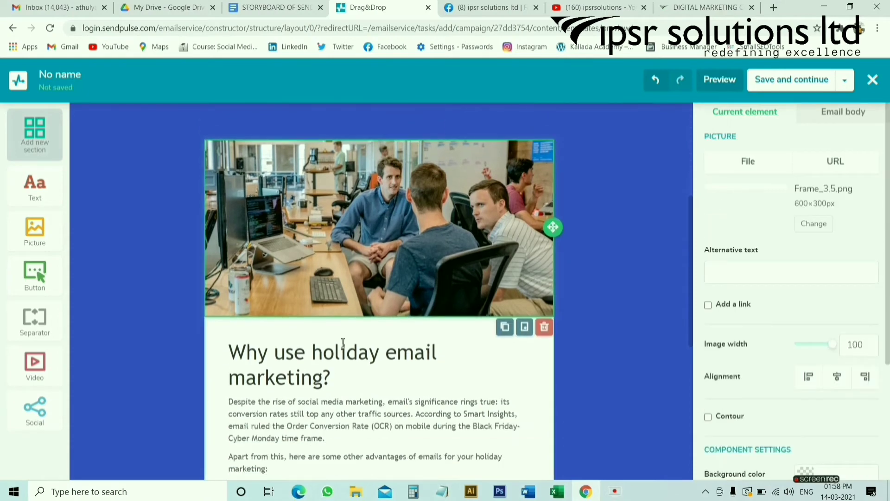
pyautogui.scroll(-2, 351, 361)
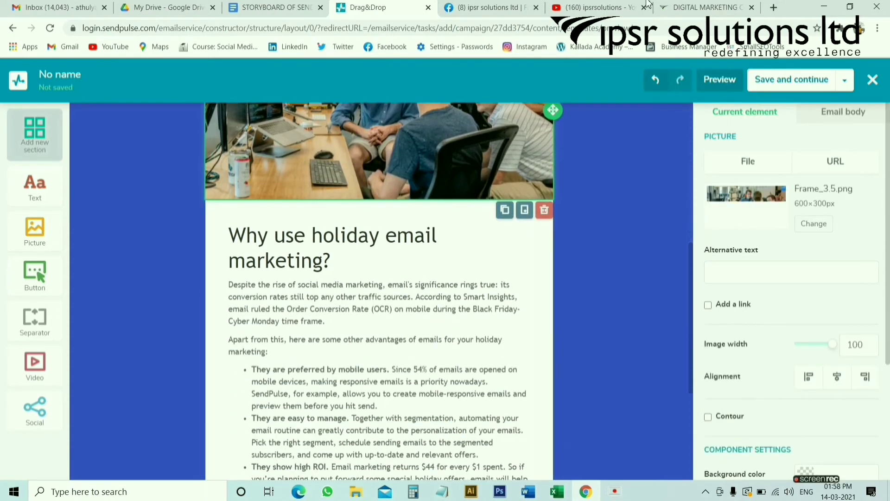
pyautogui.click(704, 8)
pyautogui.scroll(-2, 160, 269)
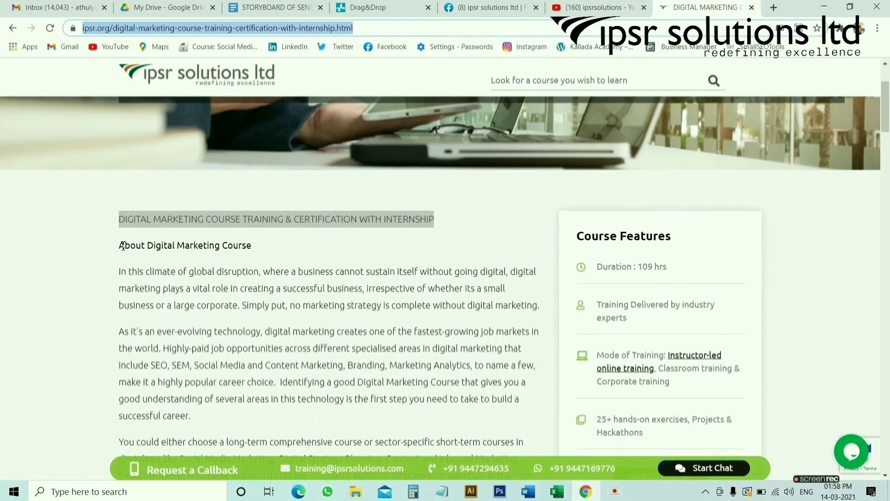
pyautogui.moveTo(122, 246); pyautogui.dragTo(228, 235)
pyautogui.click(365, 7)
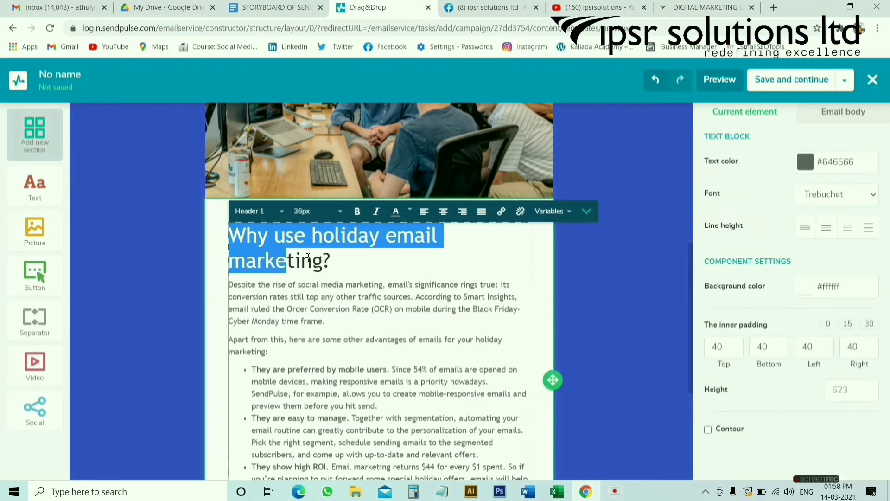
pyautogui.moveTo(332, 260); pyautogui.dragTo(229, 236)
pyautogui.write('About Digital Marketing Course')
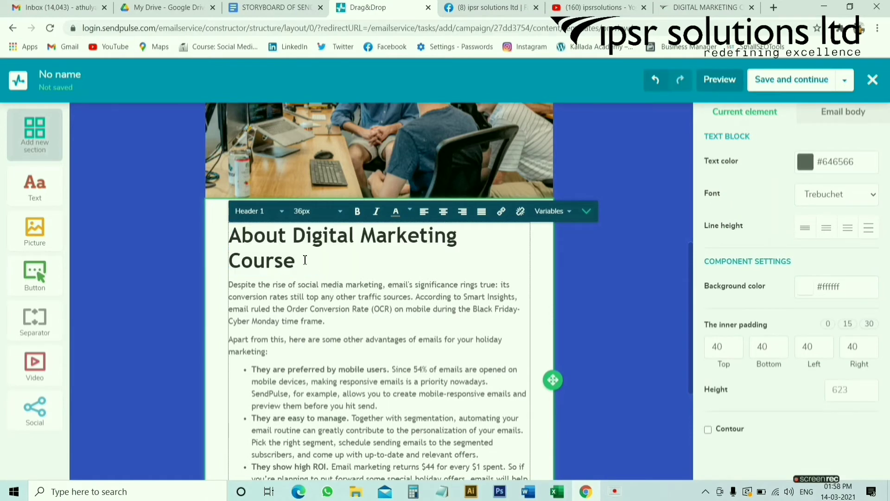
# Set the "About Digital Marketing Course" heading's font size to 32px and make it bold
pyautogui.moveTo(305, 260); pyautogui.dragTo(229, 236)
pyautogui.click(311, 211)
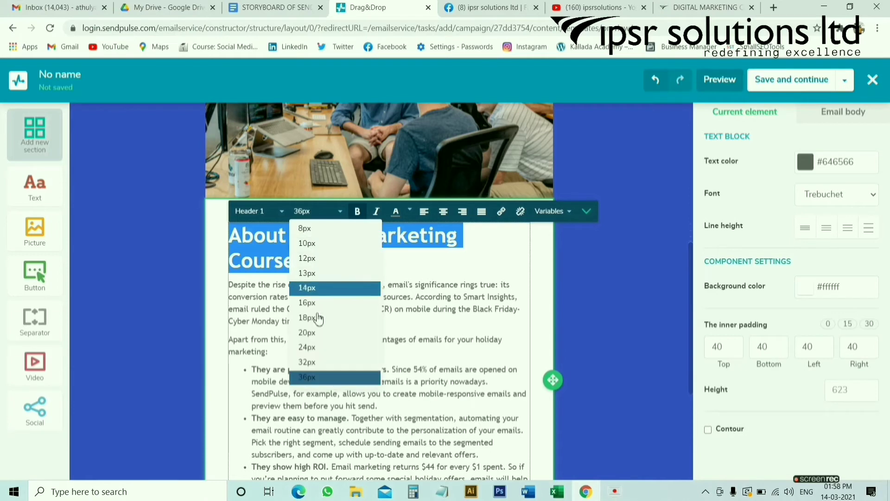
pyautogui.click(308, 366)
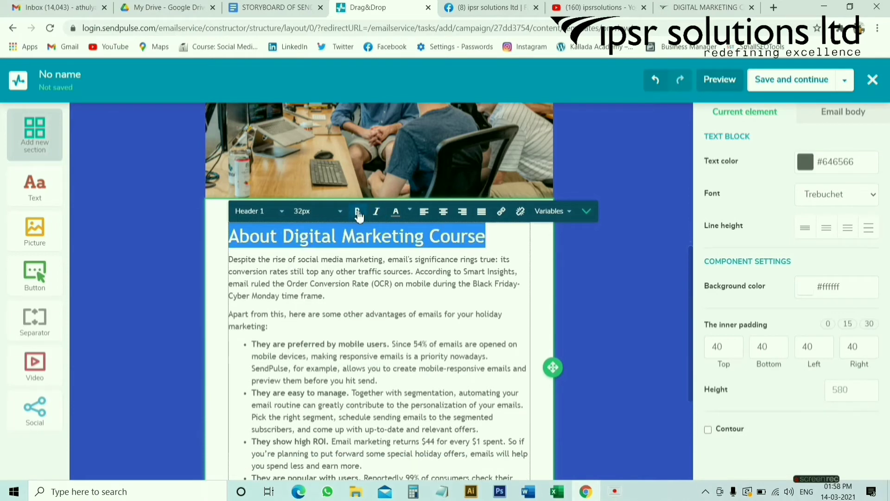
pyautogui.click(414, 271)
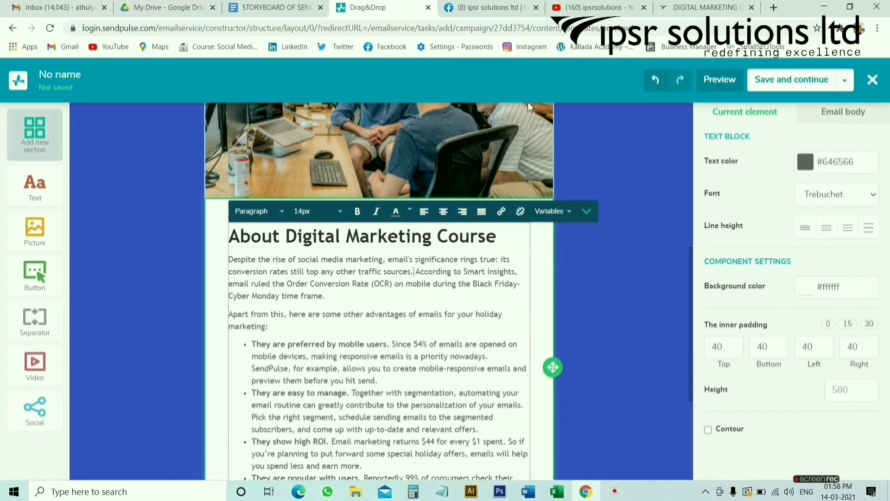
# Copy all five paragraphs under "About Digital Marketing Course" on the ipsr course page, from "In this climate of global disruption" through the IPSR certificate programmes paragraph
pyautogui.click(704, 8)
pyautogui.scroll(-1, 231, 211)
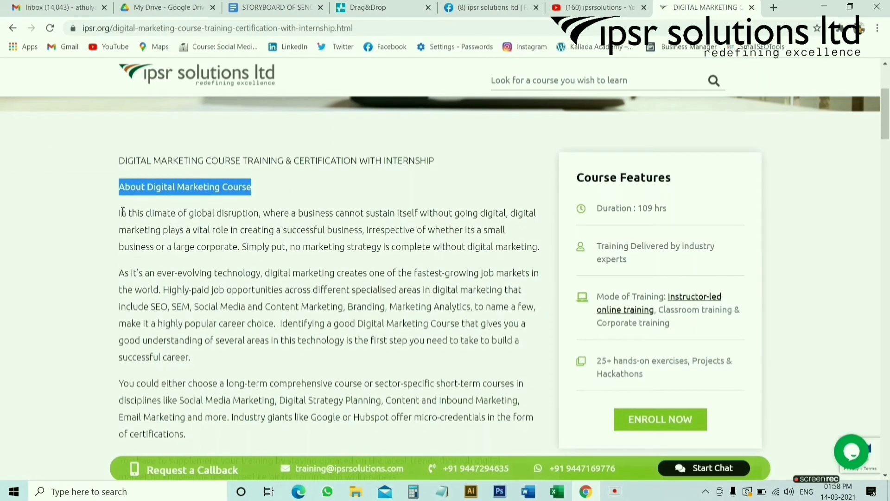
pyautogui.moveTo(123, 212); pyautogui.dragTo(464, 366)
pyautogui.scroll(-2, 461, 418)
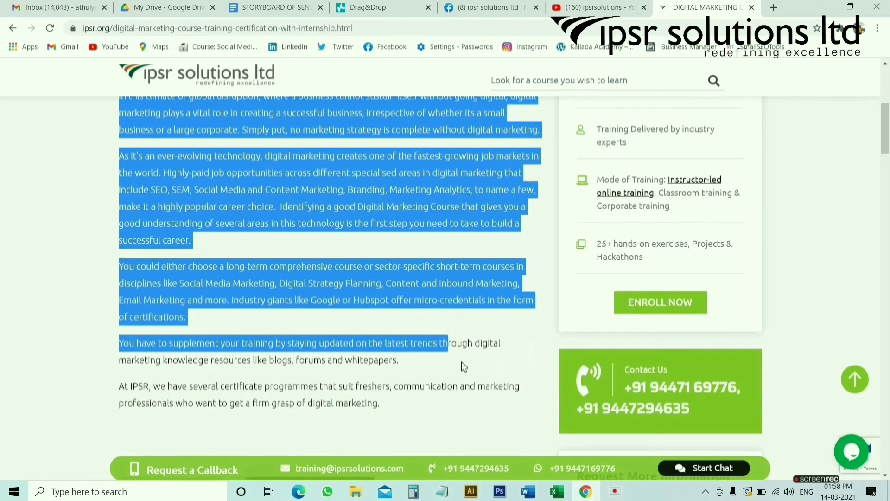
pyautogui.click(467, 385)
pyautogui.scroll(-2, 380, 418)
pyautogui.scroll(2, 382, 414)
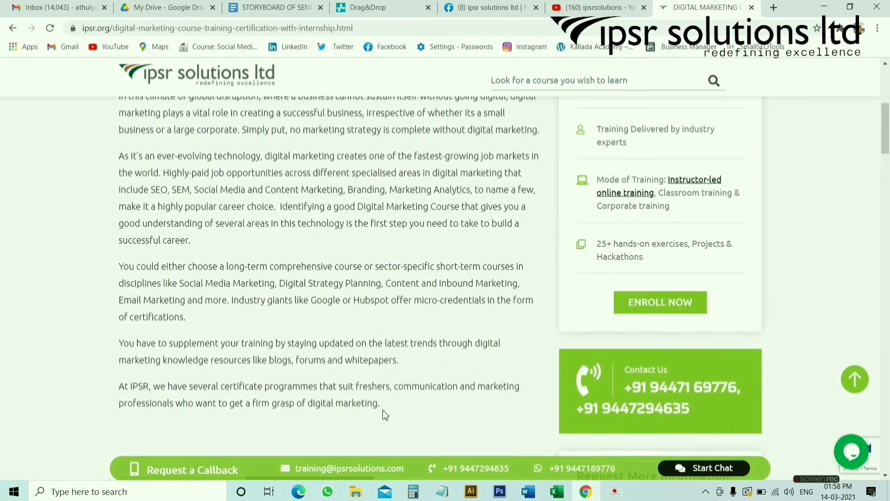
pyautogui.scroll(1, 387, 407)
pyautogui.scroll(-1, 390, 407)
pyautogui.scroll(1, 887, 139)
pyautogui.scroll(-1, 417, 116)
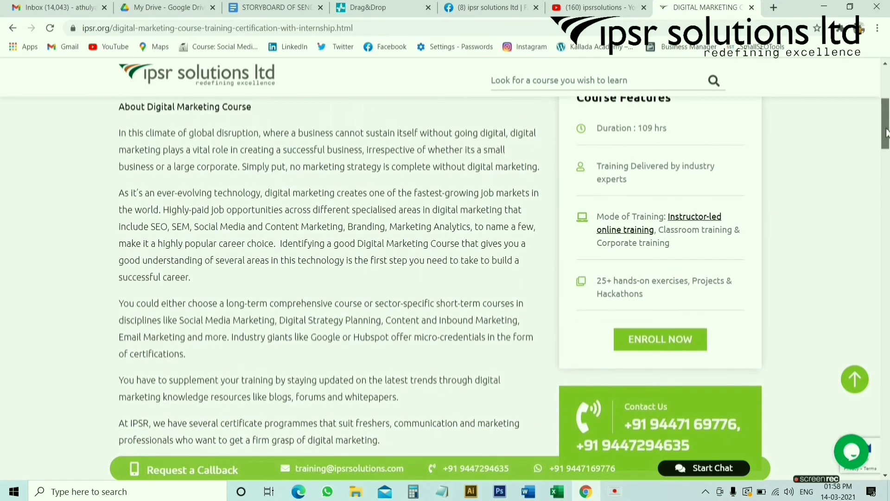
pyautogui.moveTo(120, 132); pyautogui.dragTo(388, 441)
pyautogui.hotkey('ctrl', 'c')
# Replace the holiday marketing paragraphs and bullet list under the "About Digital Marketing Course" heading in the email with the copied course description
pyautogui.click(366, 8)
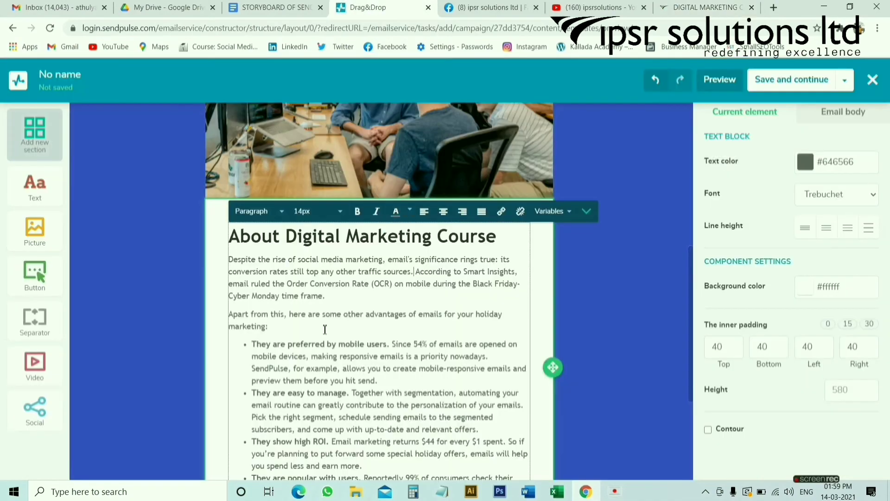
pyautogui.scroll(-3, 233, 153)
pyautogui.moveTo(234, 148); pyautogui.dragTo(396, 392)
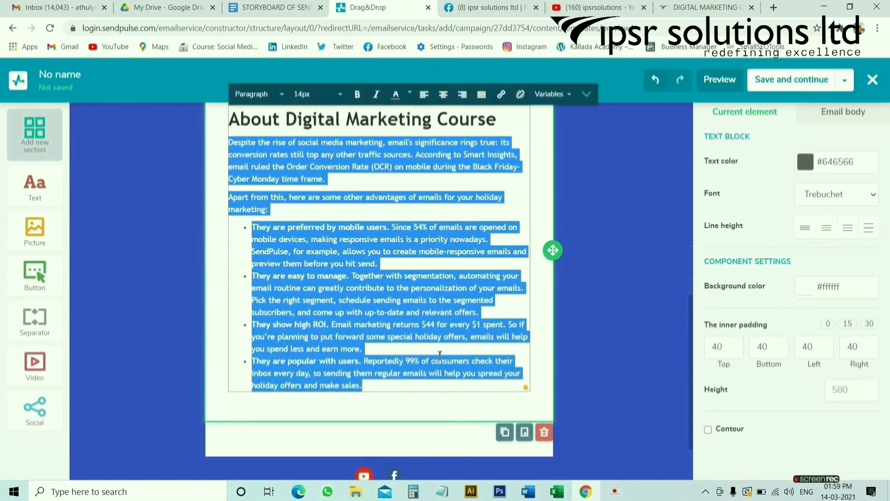
pyautogui.hotkey('ctrl', 'v')
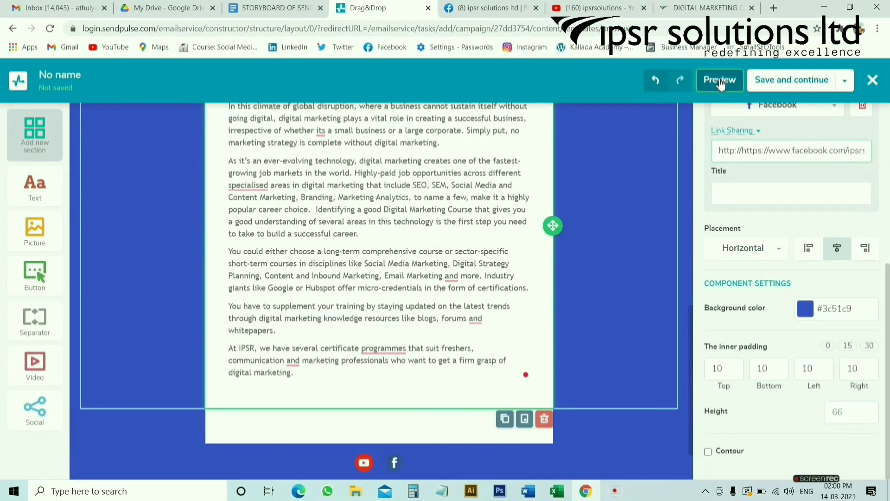
# Preview the email's desktop layout, then save it and continue without entering the missing company data
pyautogui.click(718, 81)
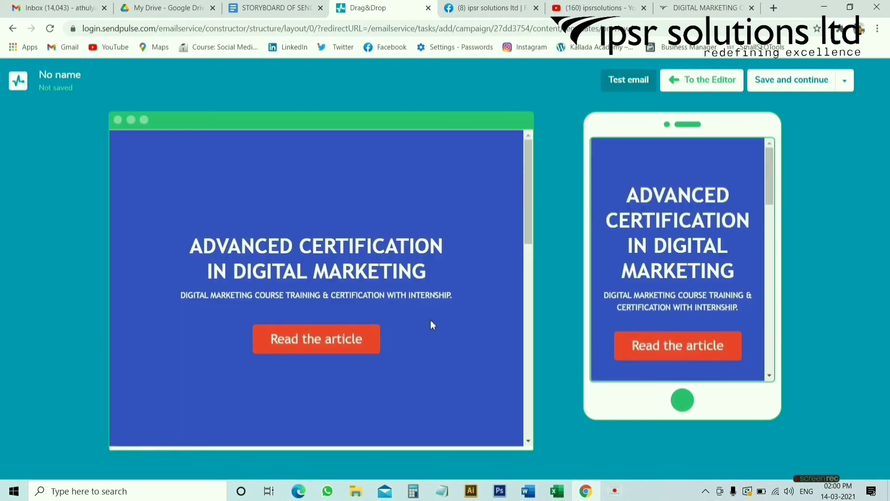
pyautogui.moveTo(527, 231); pyautogui.dragTo(521, 331)
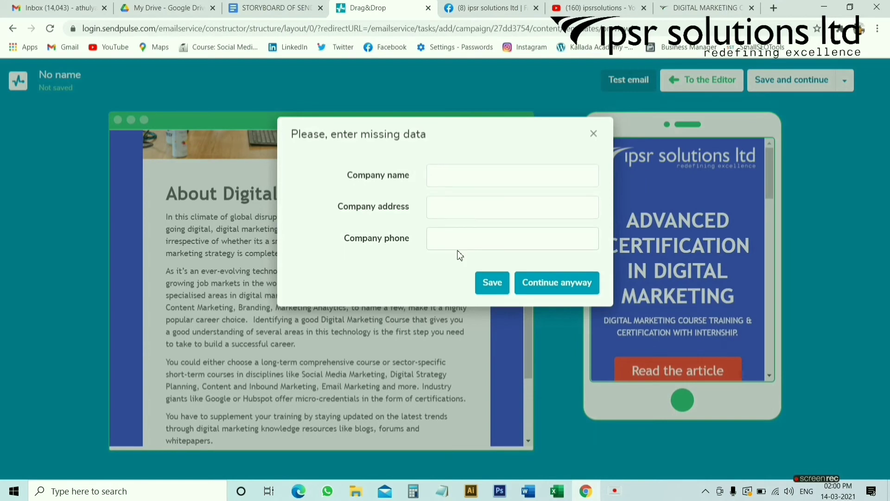
pyautogui.click(557, 284)
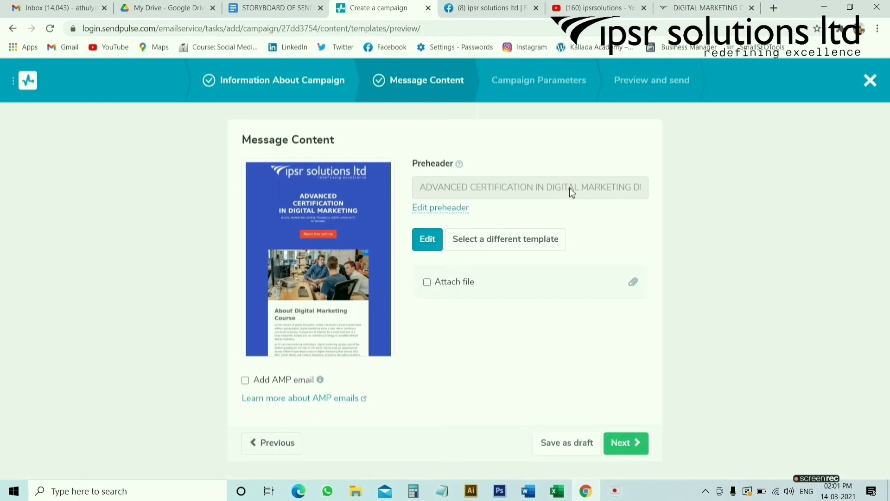
# Continue past the message content, choose English for the unsubscribe form in the campaign parameters, and proceed to the final review
pyautogui.click(428, 244)
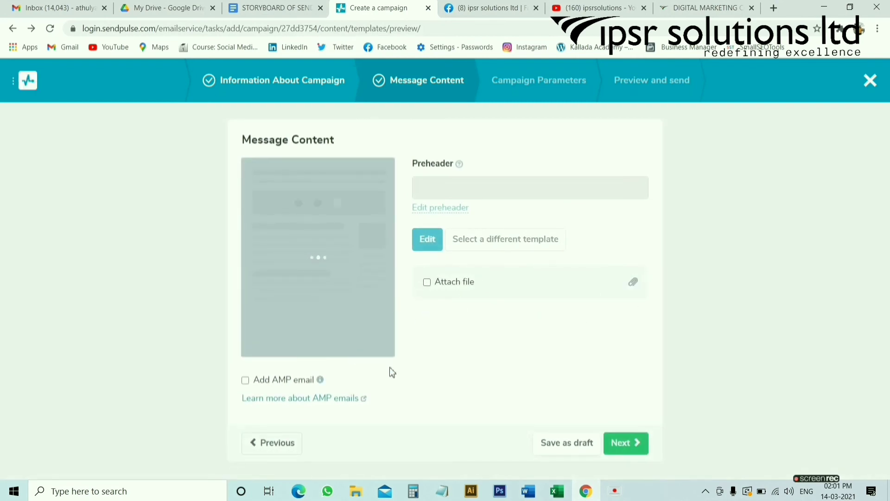
pyautogui.click(632, 444)
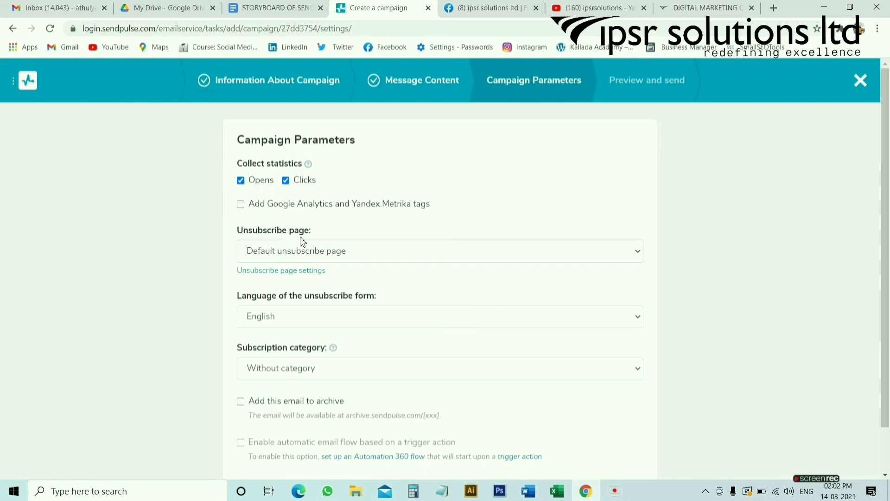
pyautogui.scroll(-2, 269, 283)
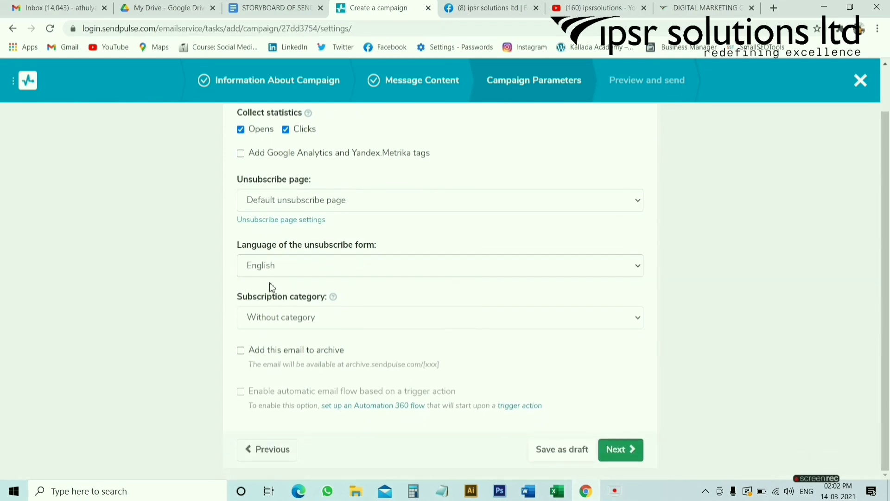
pyautogui.click(490, 271)
pyautogui.click(293, 36)
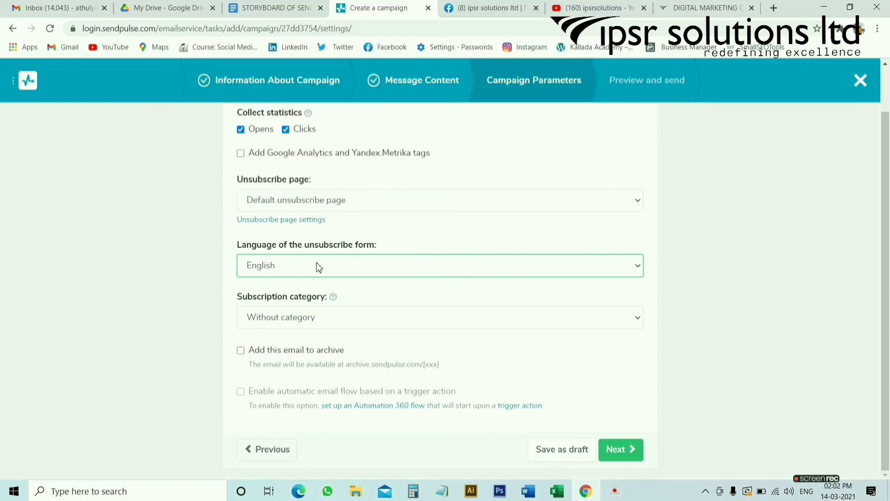
pyautogui.click(642, 452)
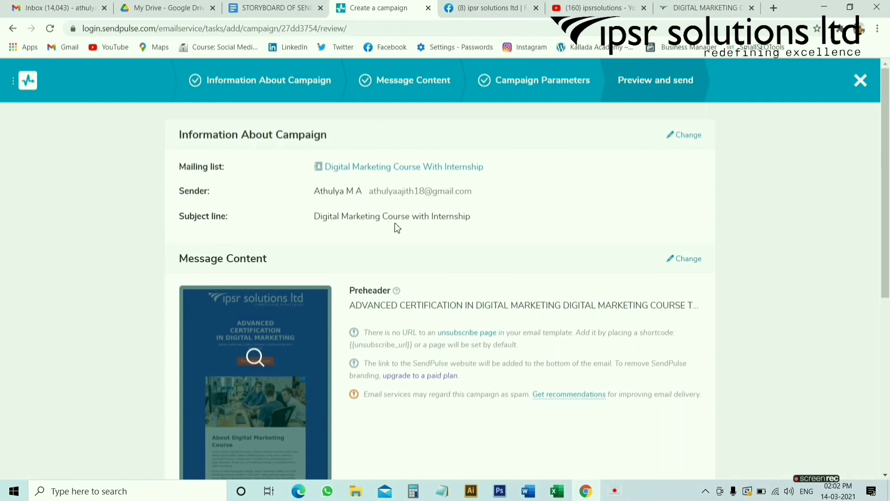
# Review the campaign summary and start the campaign with the Send now option
pyautogui.scroll(-1, 444, 258)
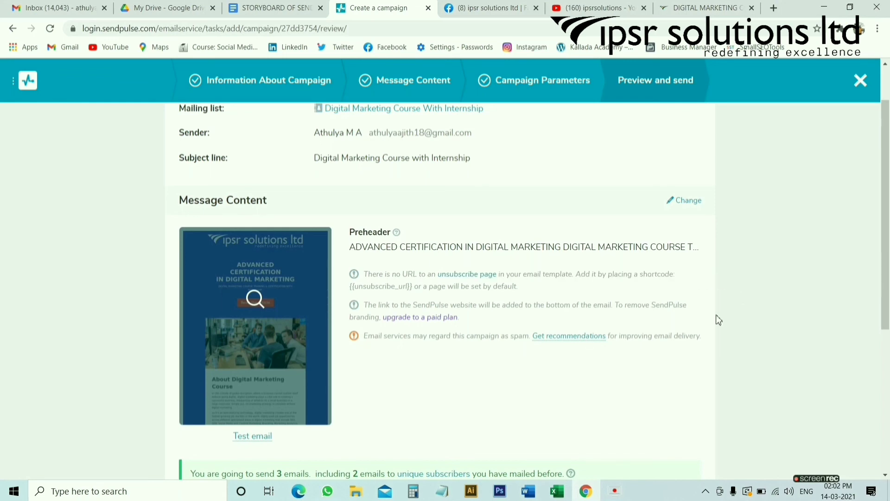
pyautogui.scroll(-4, 407, 338)
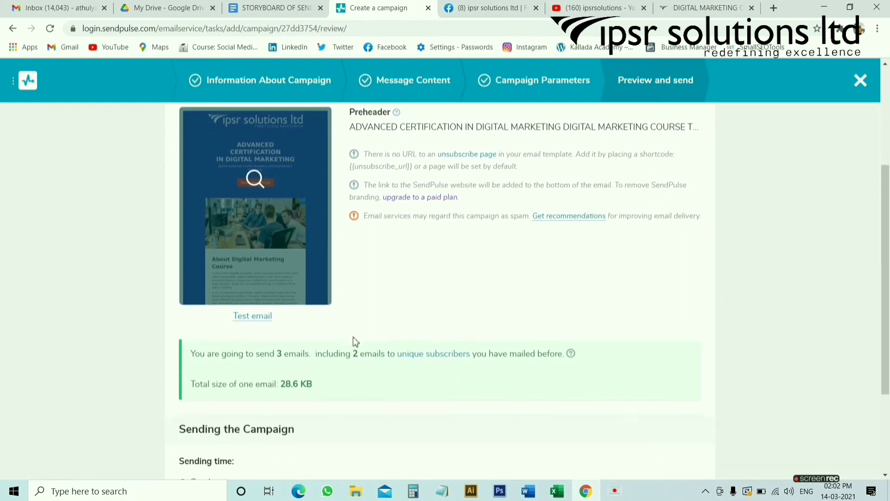
pyautogui.scroll(-2, 355, 342)
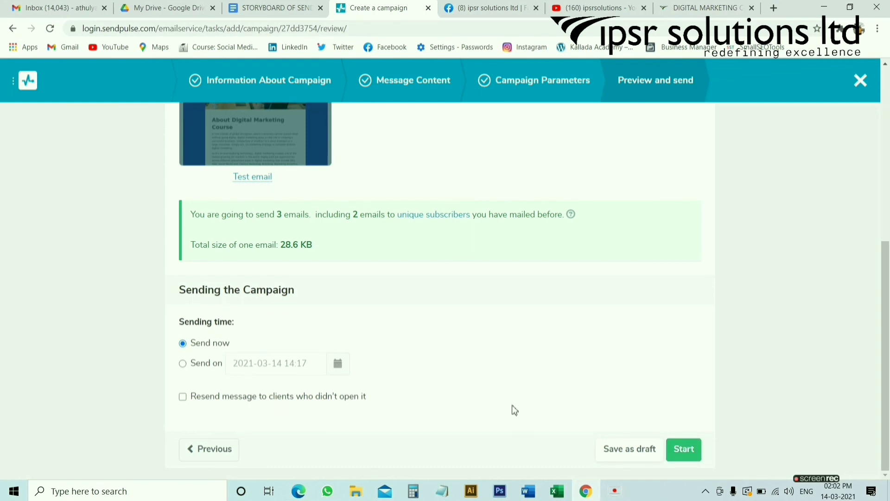
pyautogui.click(688, 456)
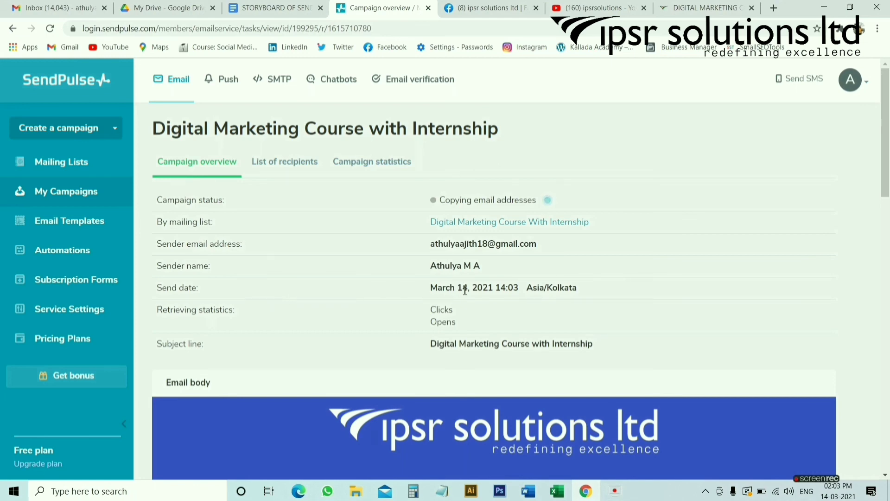
# Examine the sent campaign's overview, including its status, sending details and the full email body
pyautogui.scroll(-1, 353, 302)
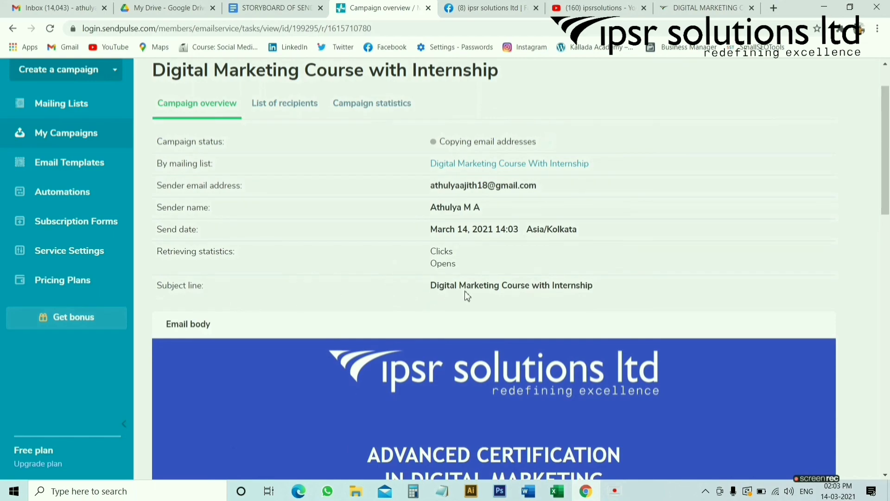
pyautogui.scroll(-1, 558, 291)
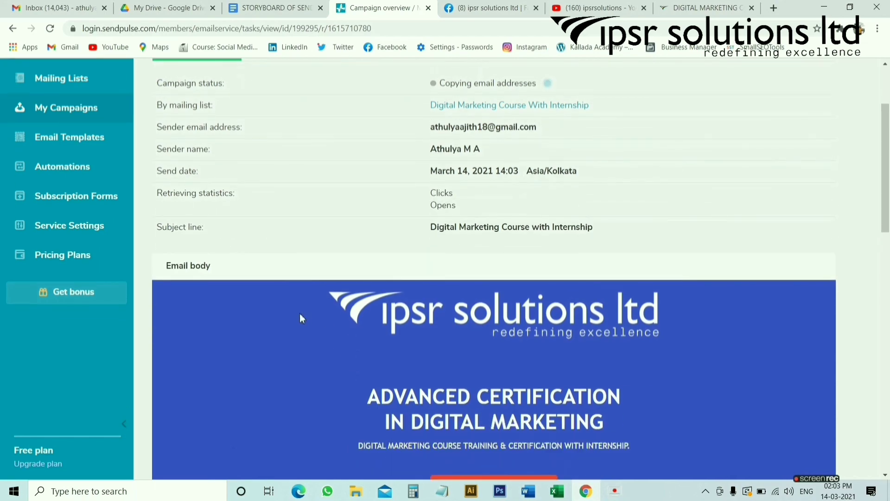
pyautogui.scroll(-8, 655, 299)
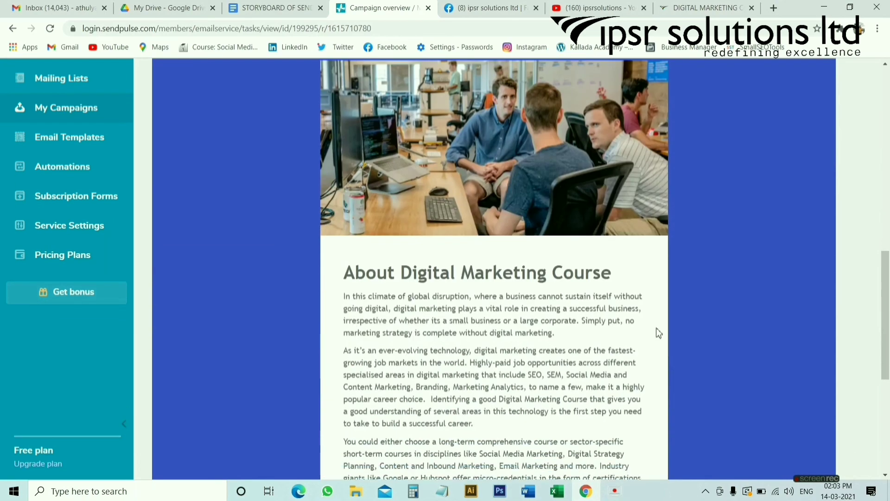
pyautogui.scroll(-5, 659, 333)
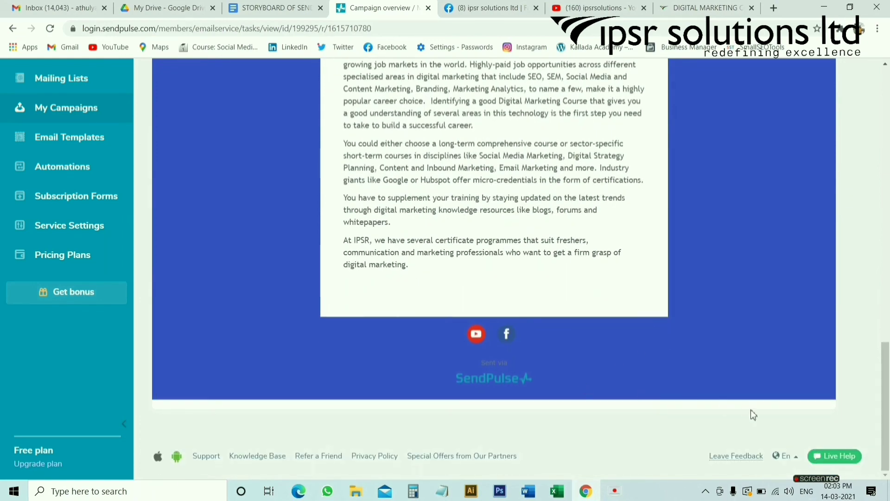
pyautogui.scroll(15, 751, 413)
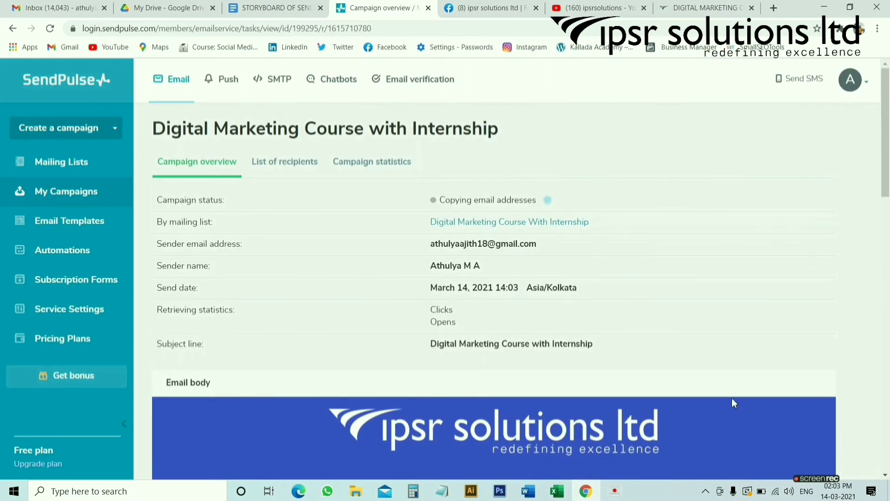